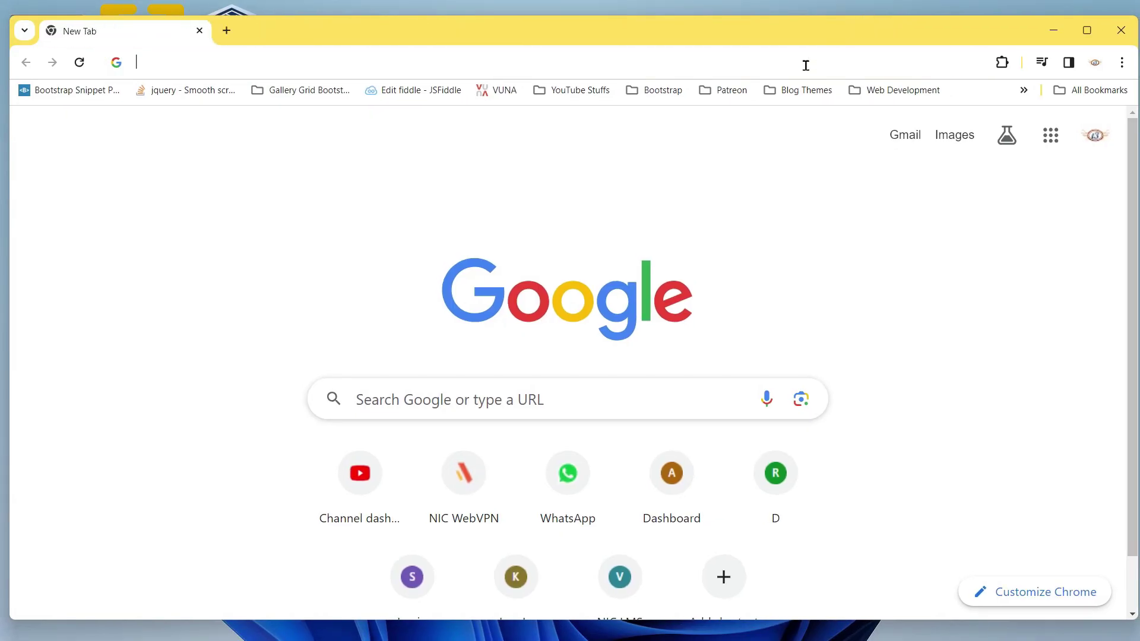
Step: Search 'speed test' and run Google's speed test: 30.1 Mbps download, 33.9 Mbps upload
{"action": "left_click", "coordinate": [806, 65]}
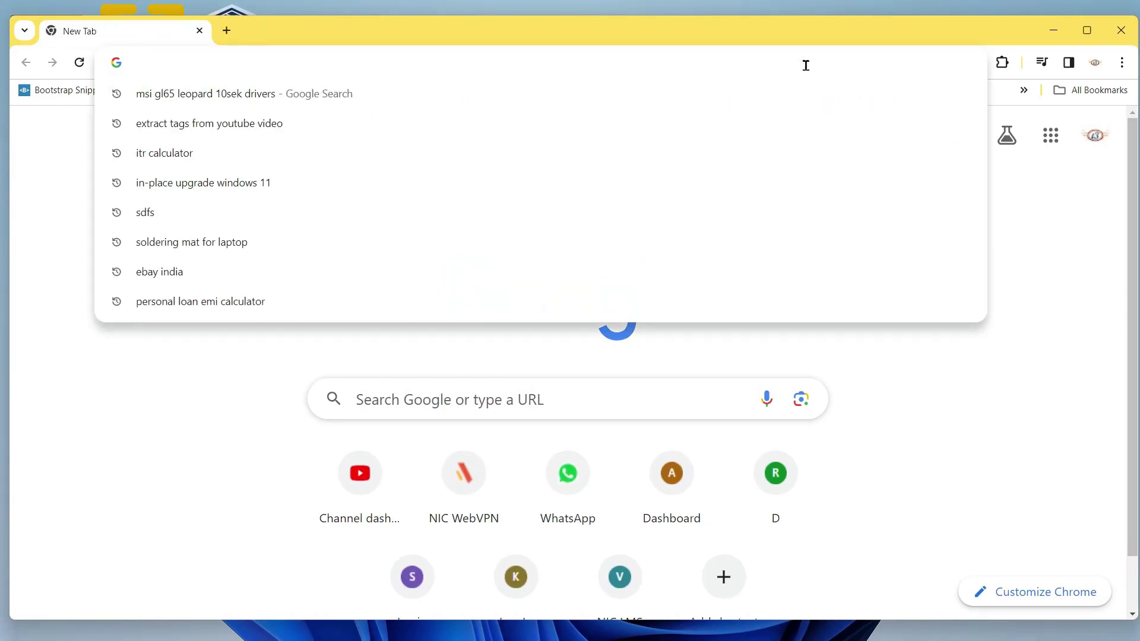
{"action": "type", "text": "s"}
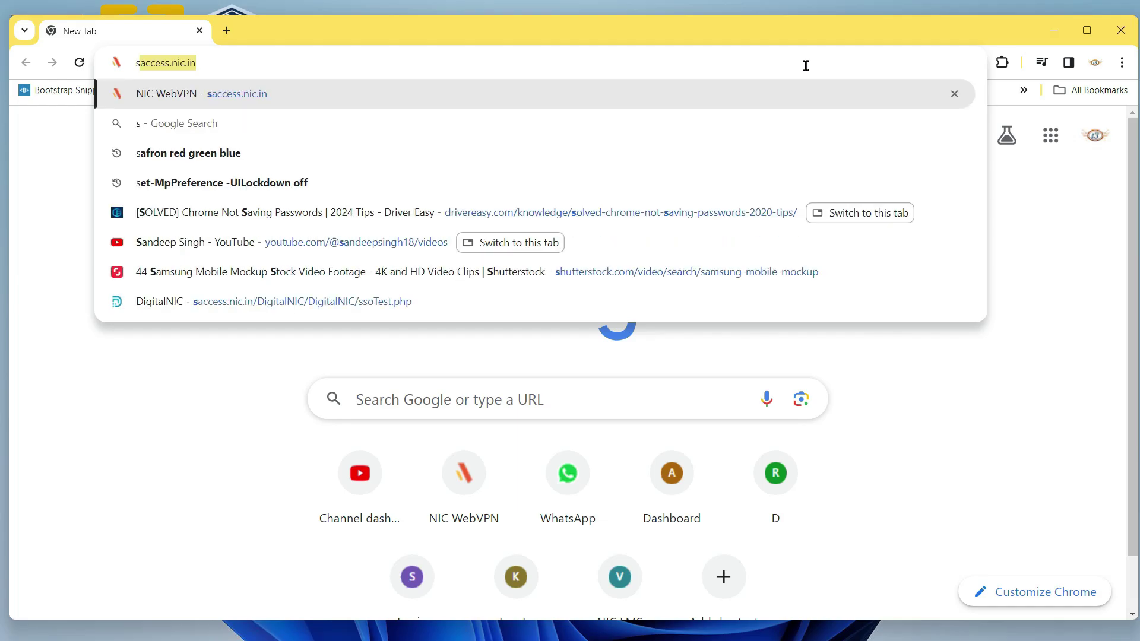
{"action": "type", "text": "peed"}
{"action": "key", "text": "Down"}
{"action": "key", "text": "Return"}
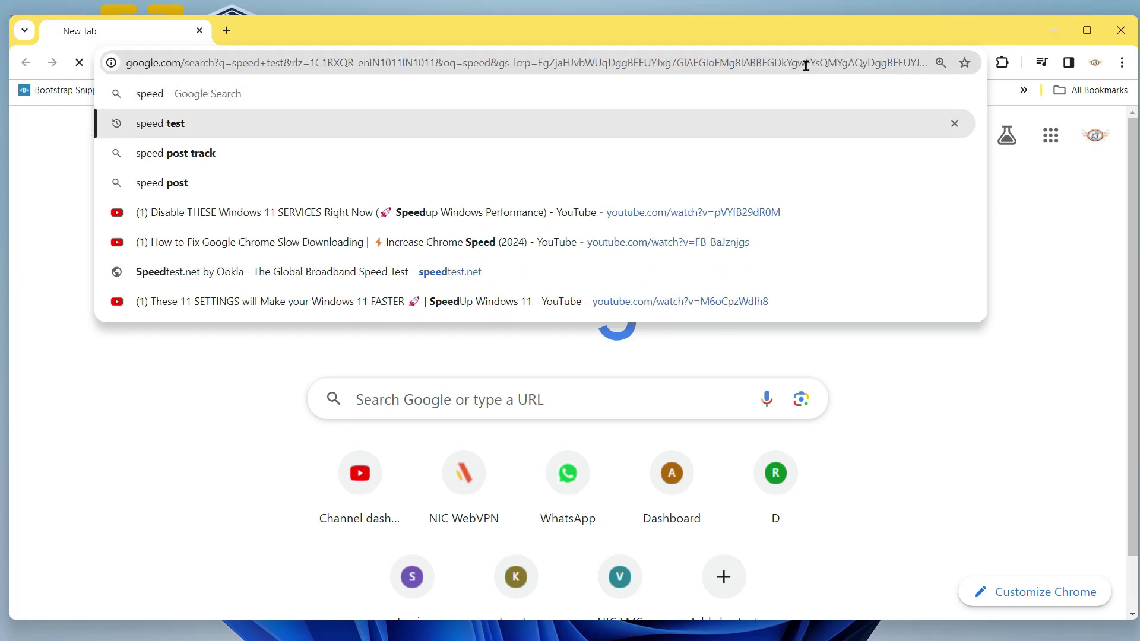
{"action": "left_click", "coordinate": [614, 436]}
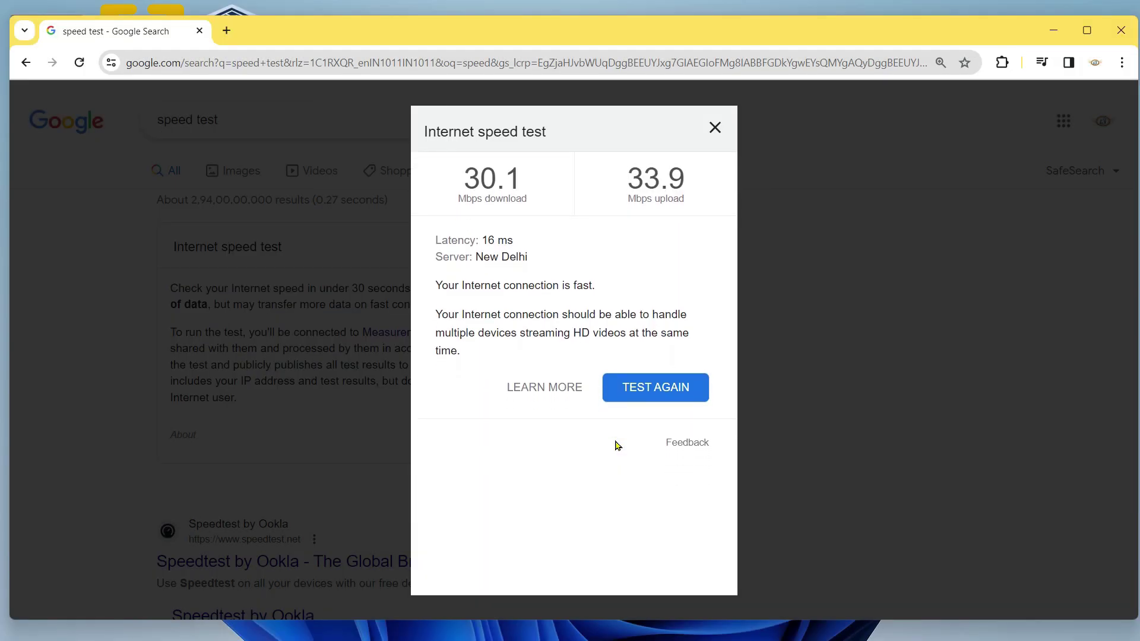
{"action": "left_click", "coordinate": [715, 128]}
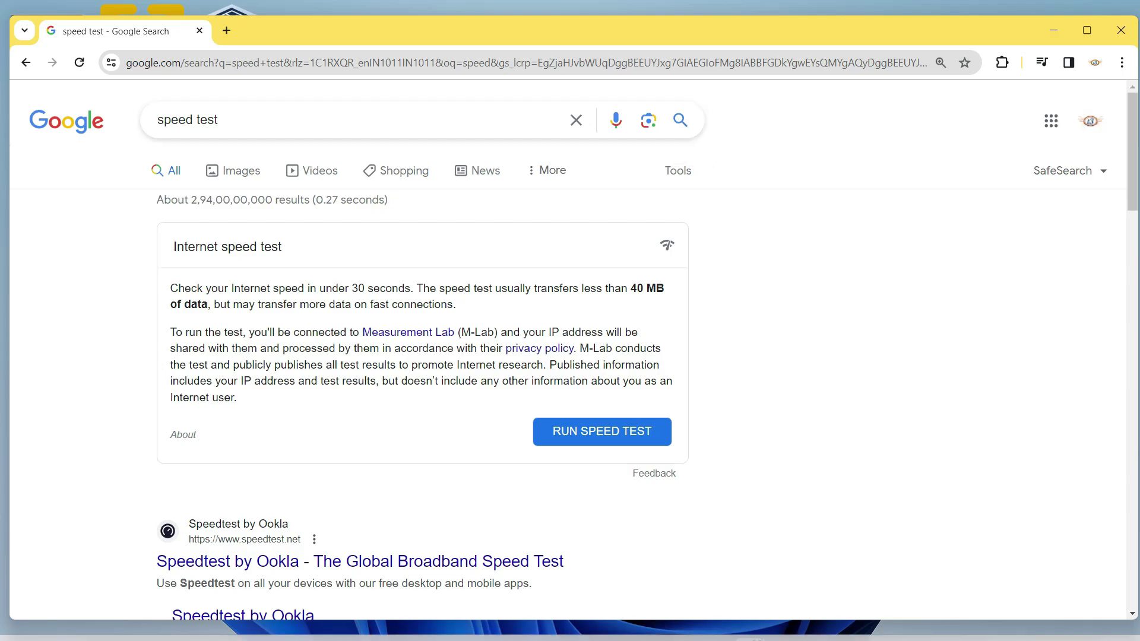
{"action": "mouse_move", "coordinate": [300, 636]}
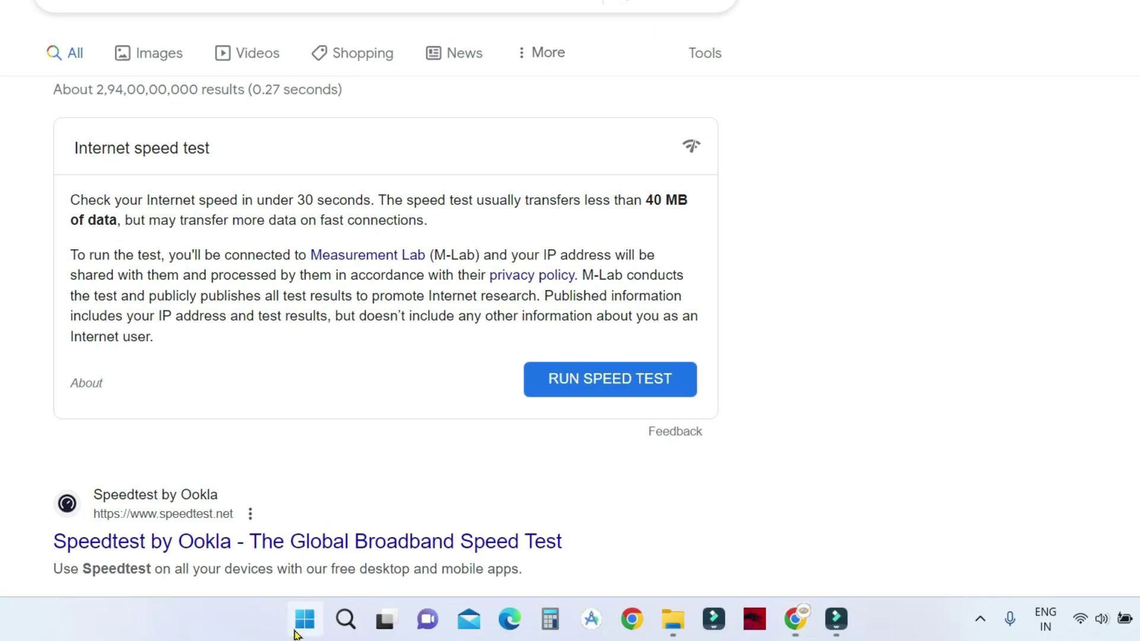
{"action": "right_click", "coordinate": [297, 633]}
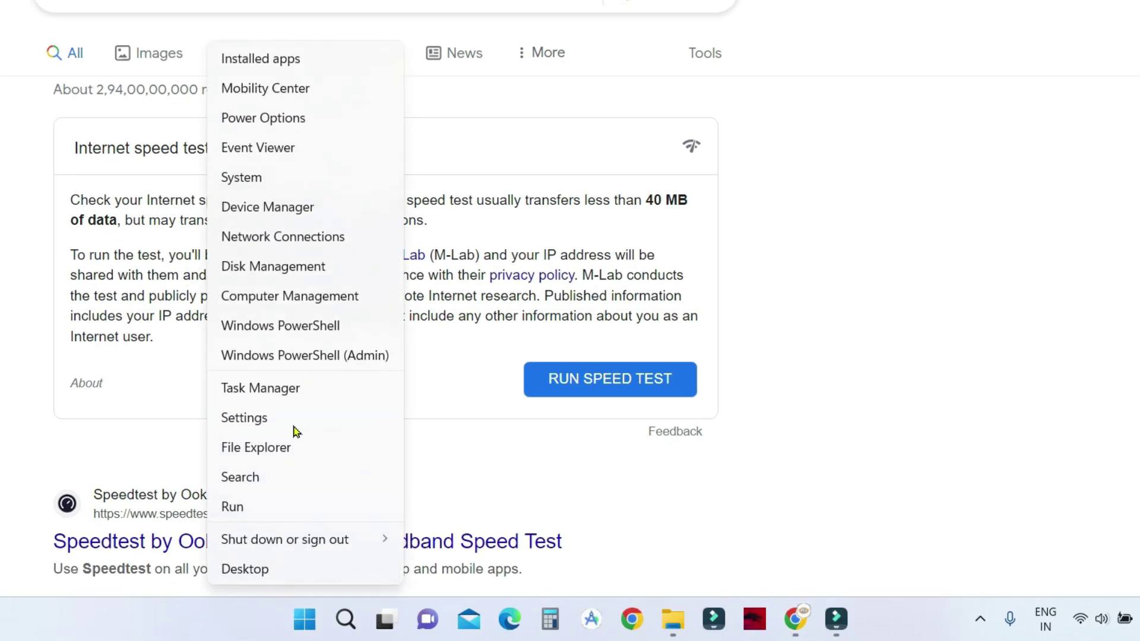
{"action": "left_click", "coordinate": [270, 69]}
{"action": "left_click", "coordinate": [301, 112]}
{"action": "type", "text": "ad"}
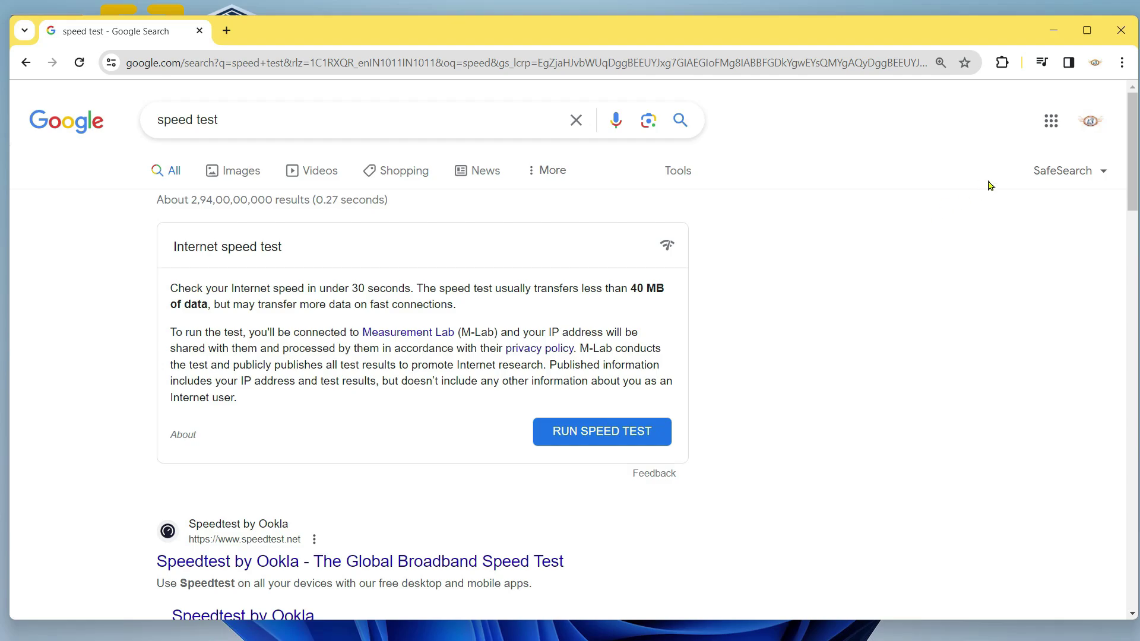
Step: Switch off and remove the GoFullPage extension in Manage Extensions, then close the Extensions tab
{"action": "left_click", "coordinate": [1113, 106]}
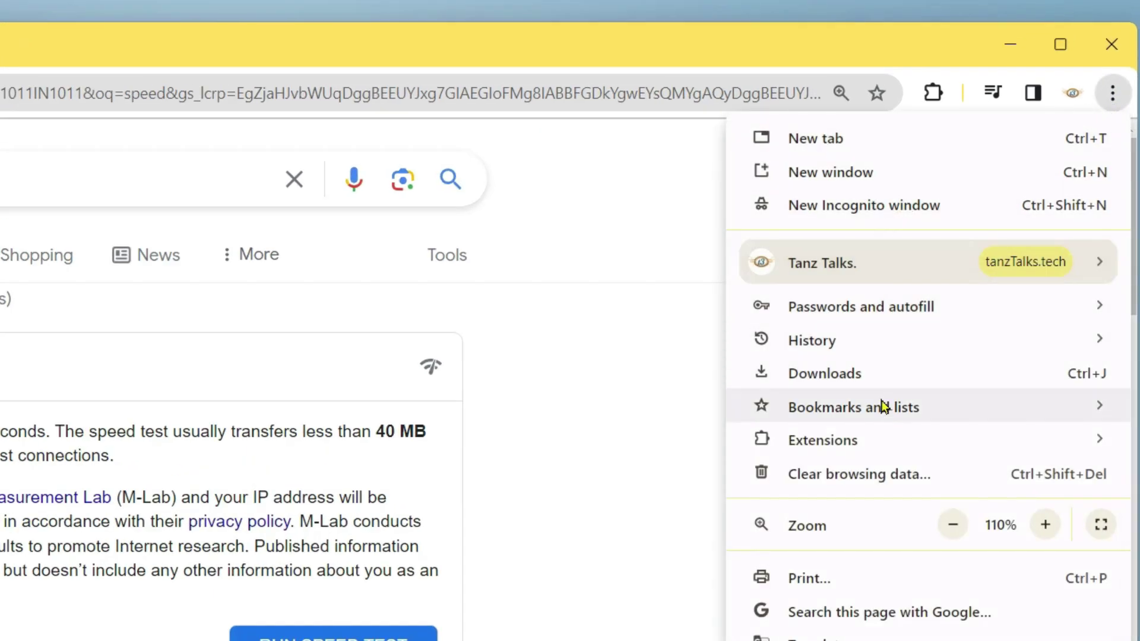
{"action": "mouse_move", "coordinate": [862, 451]}
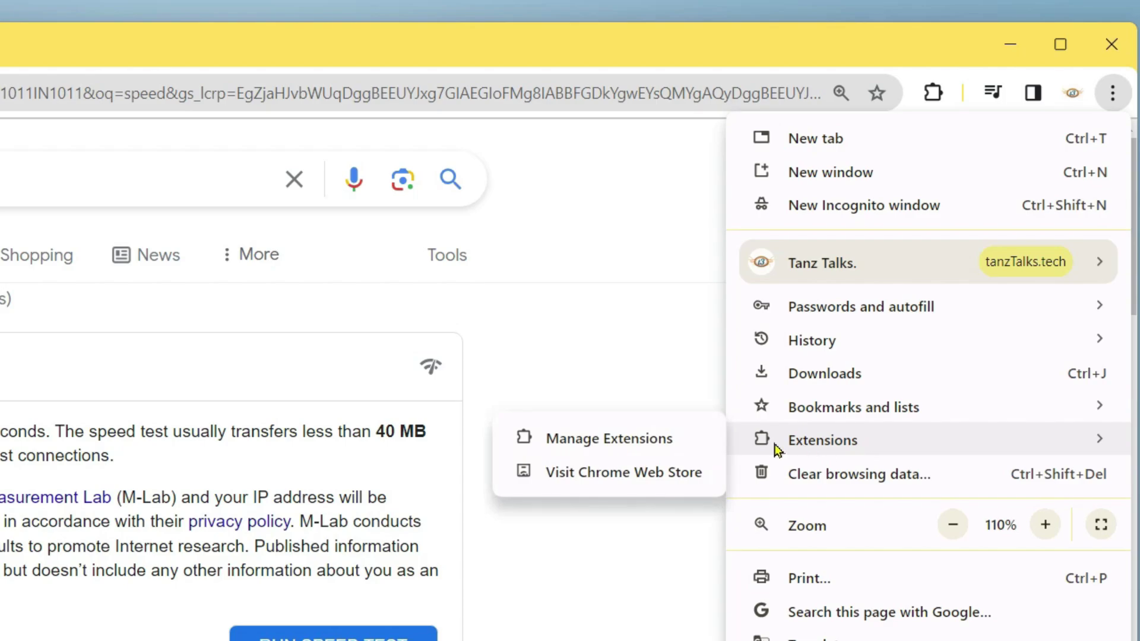
{"action": "left_click", "coordinate": [629, 447]}
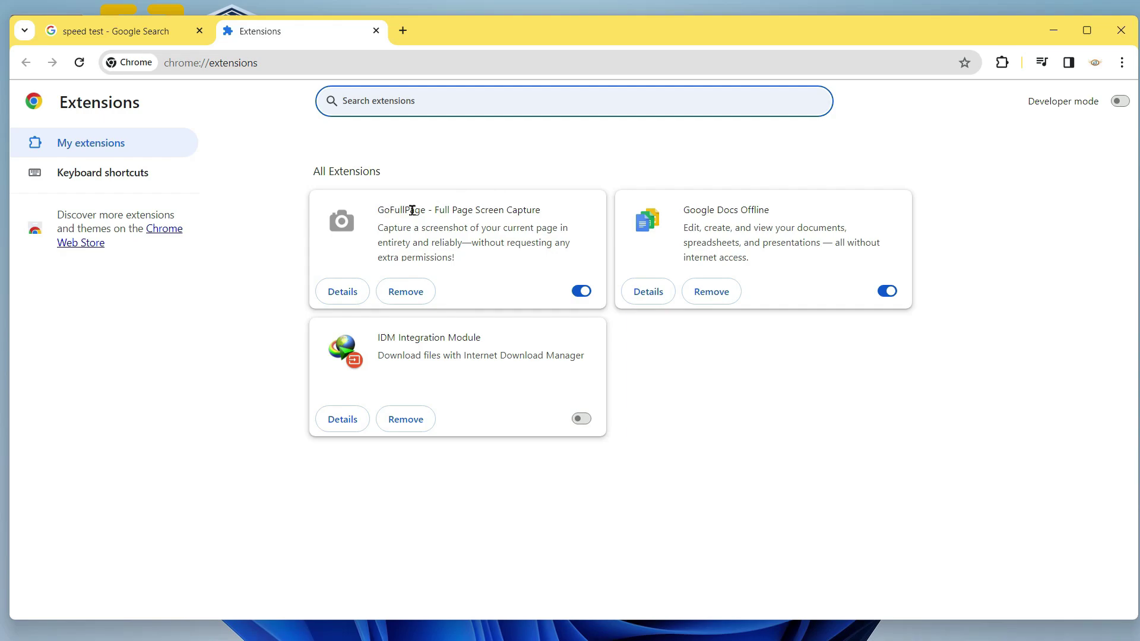
{"action": "left_click", "coordinate": [581, 291]}
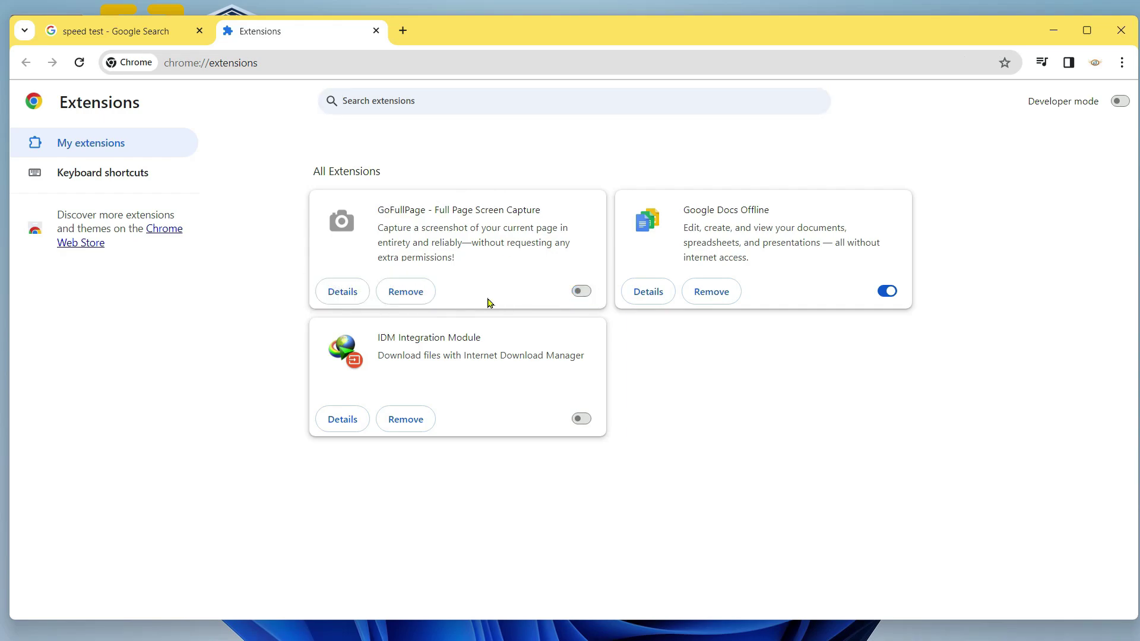
{"action": "left_click", "coordinate": [422, 303]}
{"action": "left_click", "coordinate": [623, 194]}
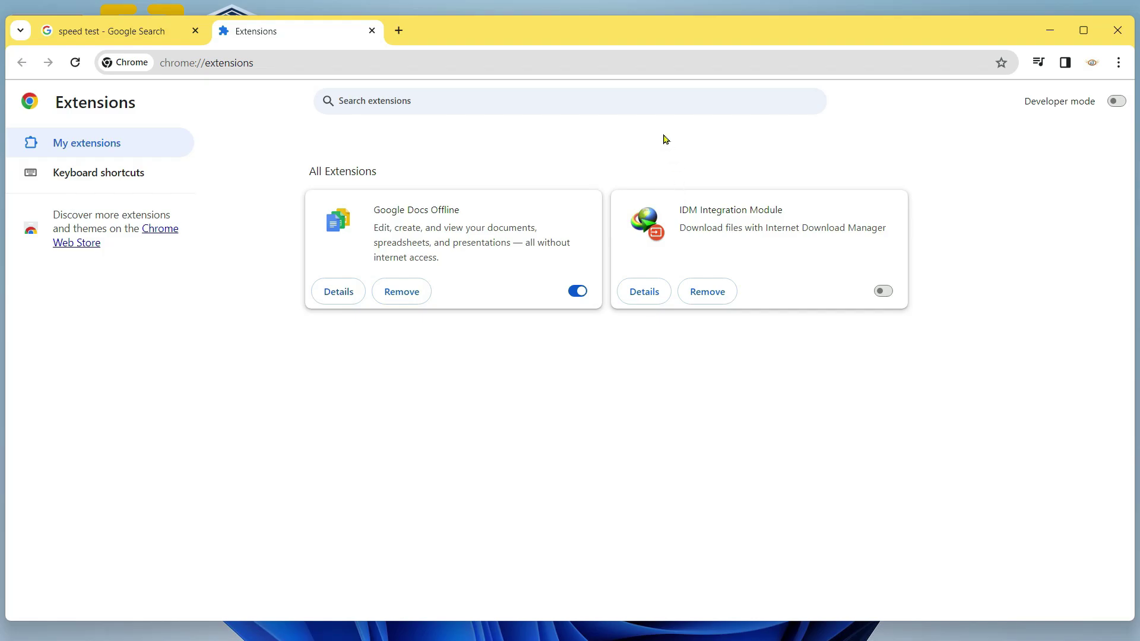
{"action": "left_click", "coordinate": [371, 30]}
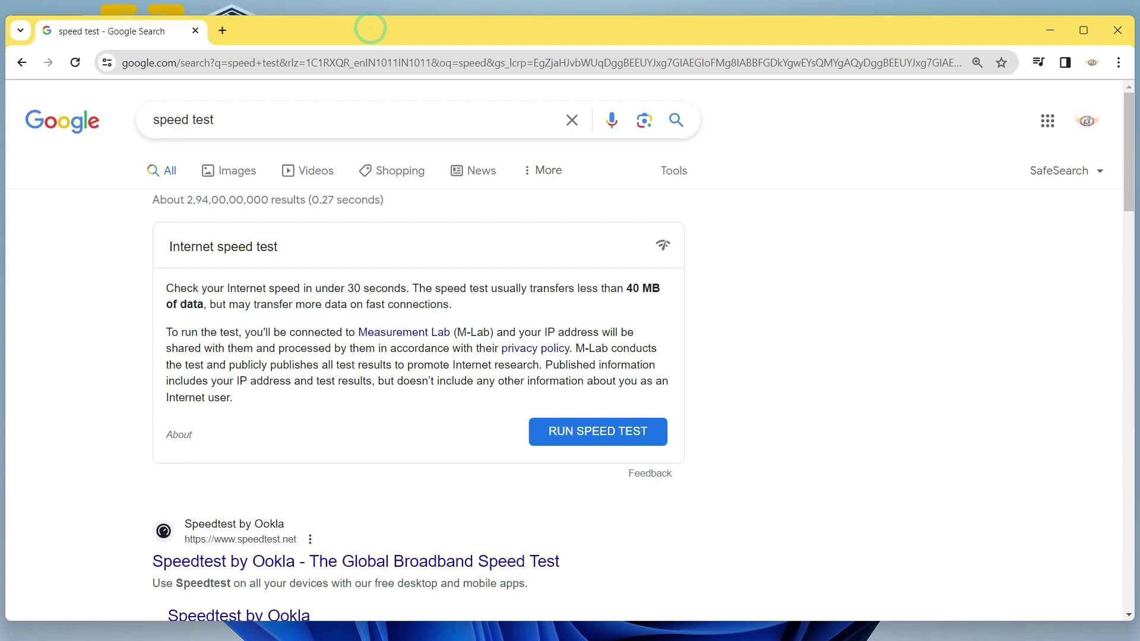
Step: Clear browsing and download history, cookies and cached files for All time in Privacy and security
{"action": "left_click", "coordinate": [1113, 77]}
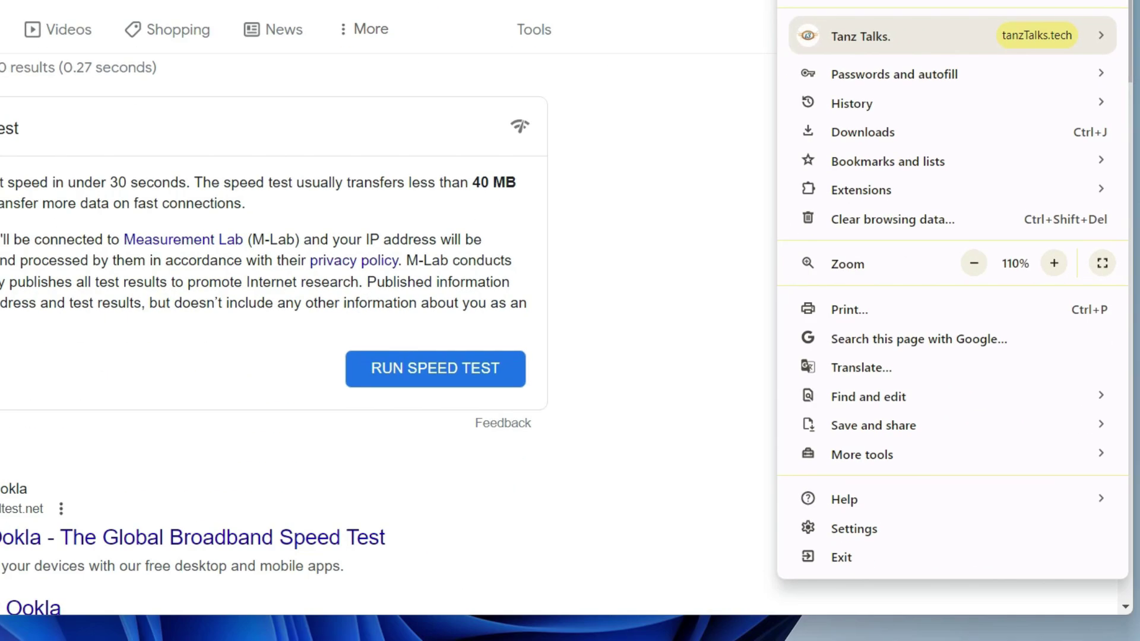
{"action": "left_click", "coordinate": [932, 529]}
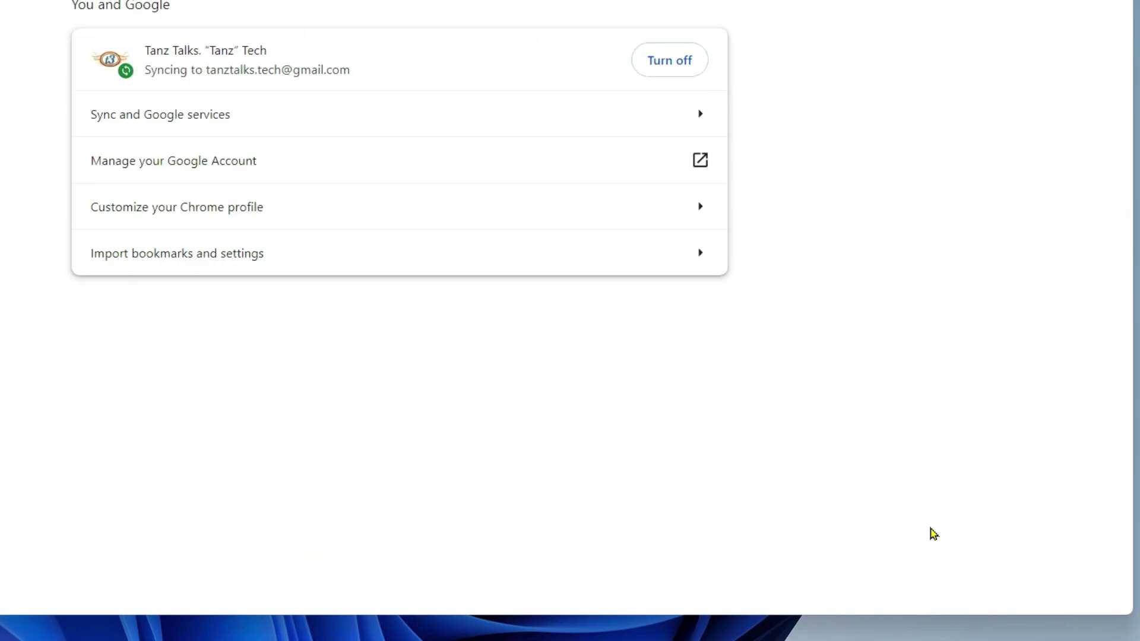
{"action": "left_click", "coordinate": [204, 264]}
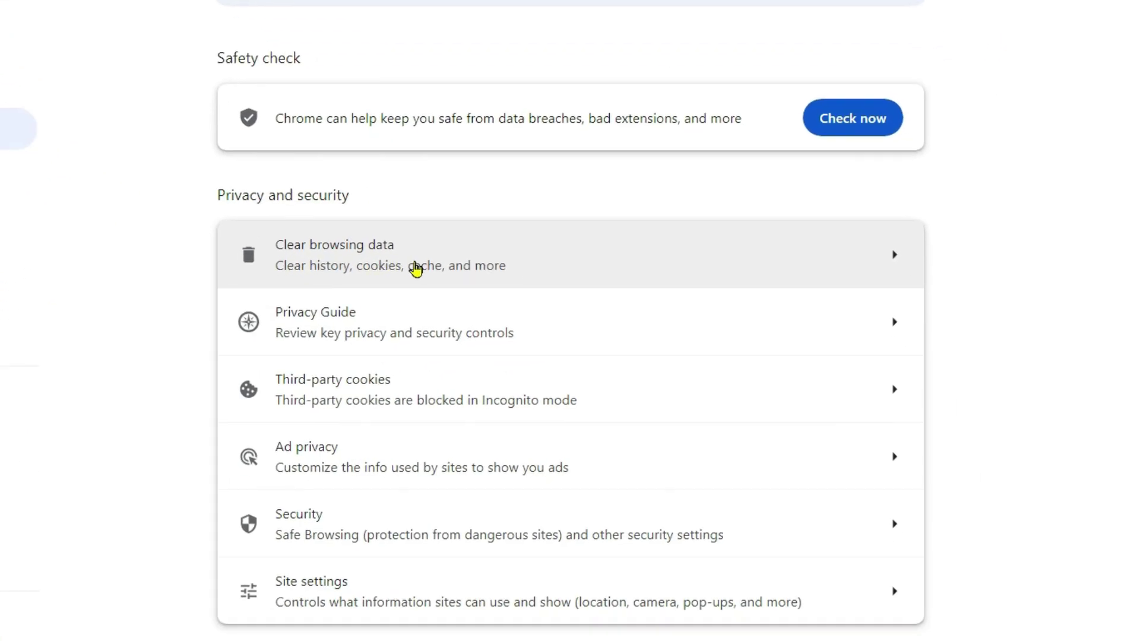
{"action": "left_click", "coordinate": [416, 268]}
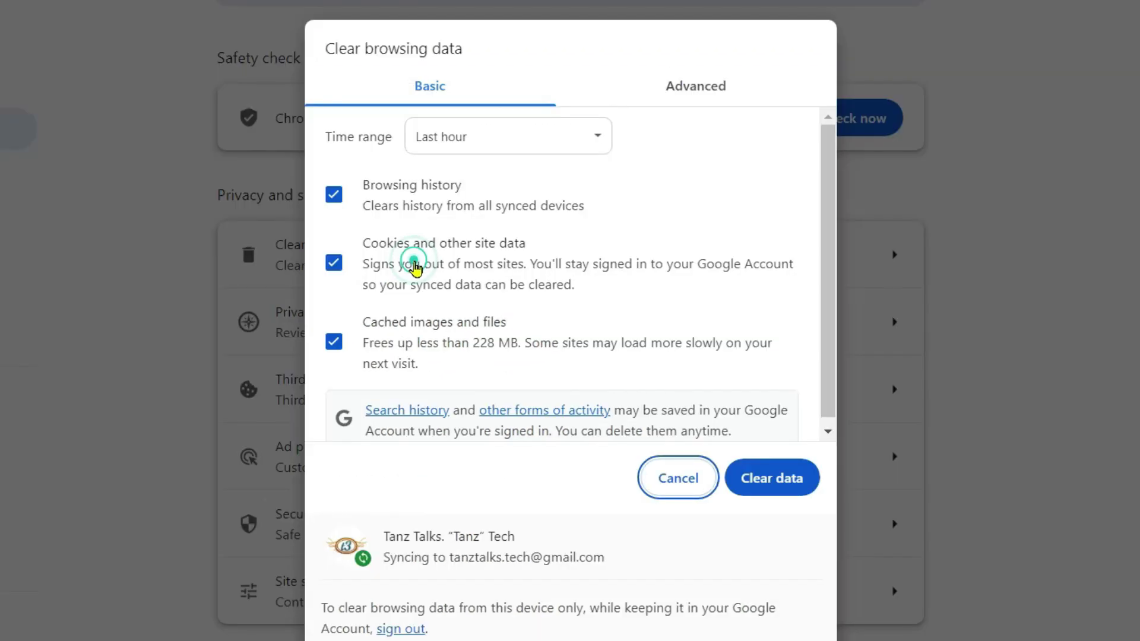
{"action": "left_click", "coordinate": [497, 153]}
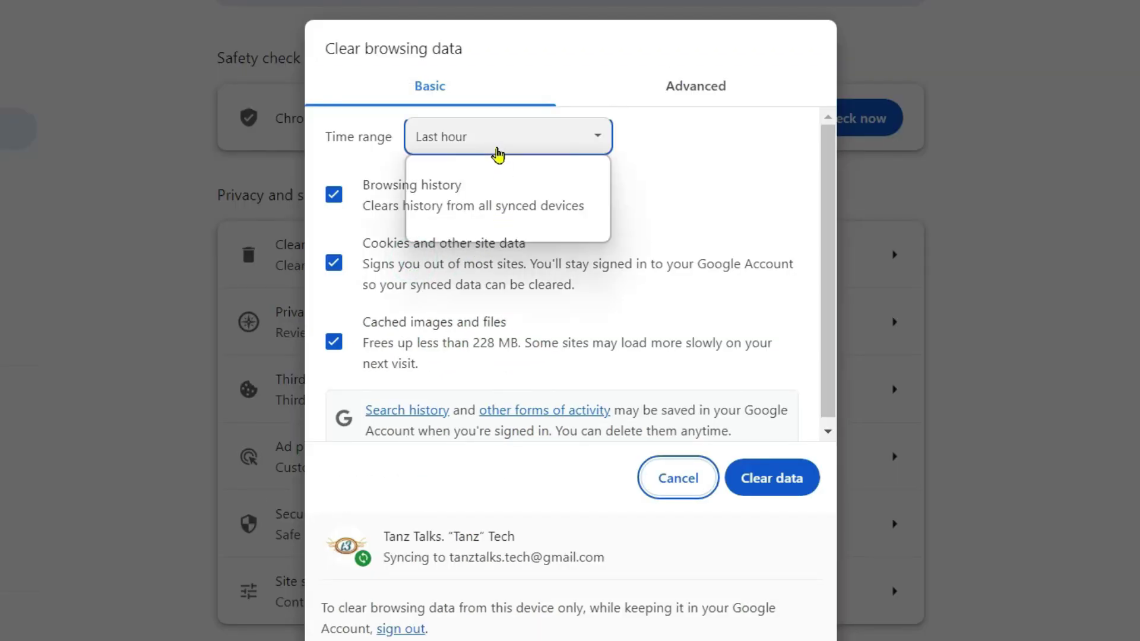
{"action": "left_click", "coordinate": [484, 233]}
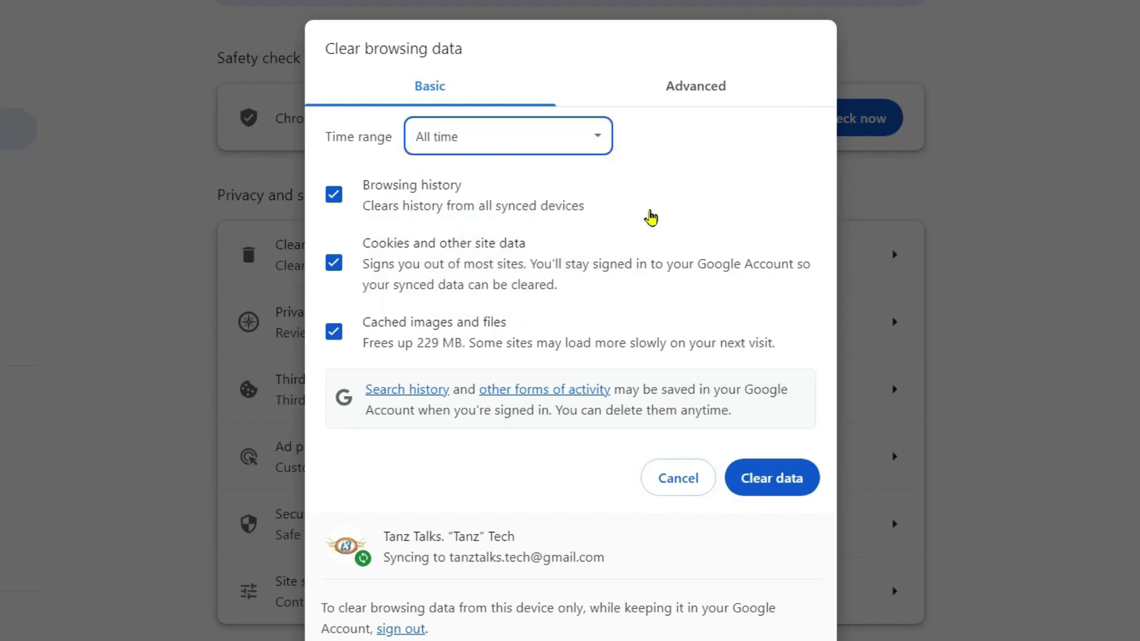
{"action": "left_click", "coordinate": [694, 89]}
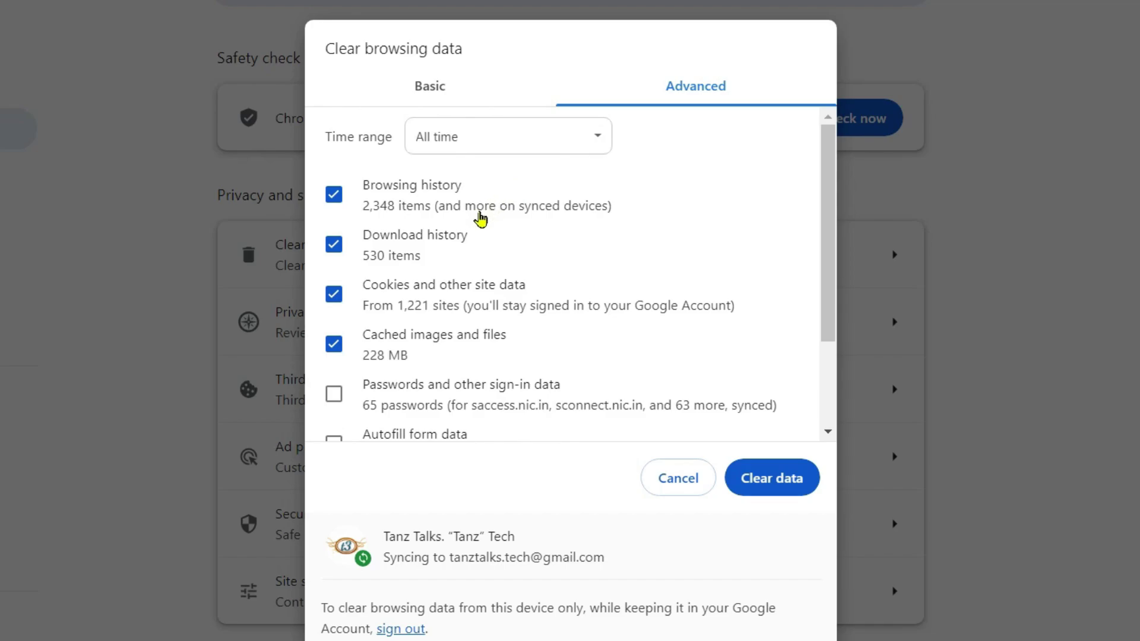
{"action": "scroll", "coordinate": [479, 220], "scroll_direction": "down", "scroll_amount": 2}
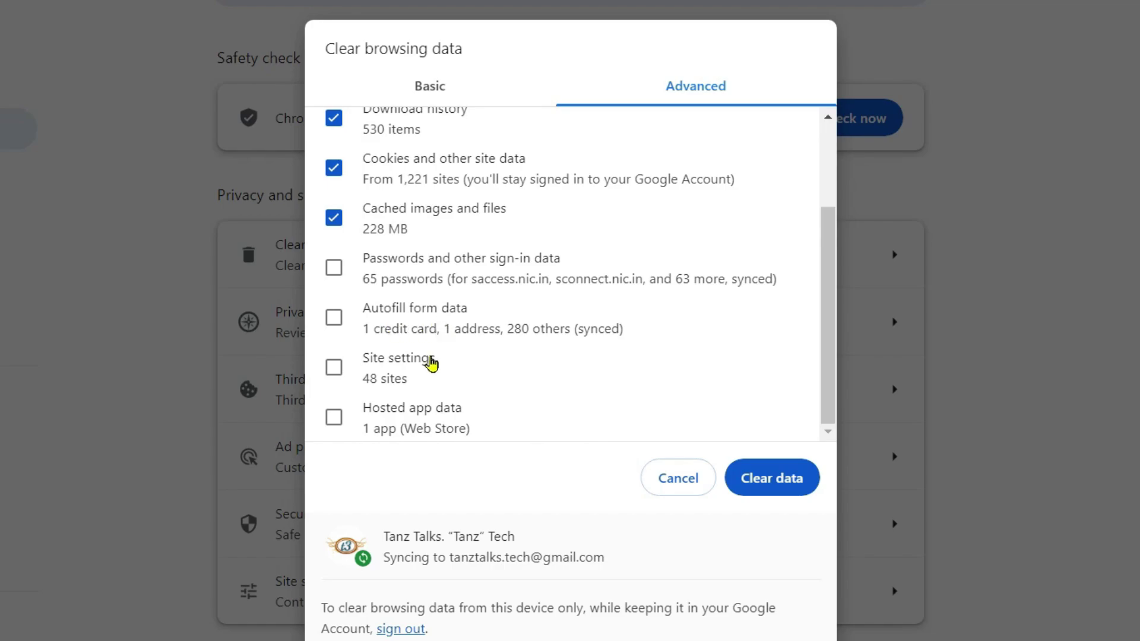
{"action": "scroll", "coordinate": [336, 409], "scroll_direction": "up", "scroll_amount": 3}
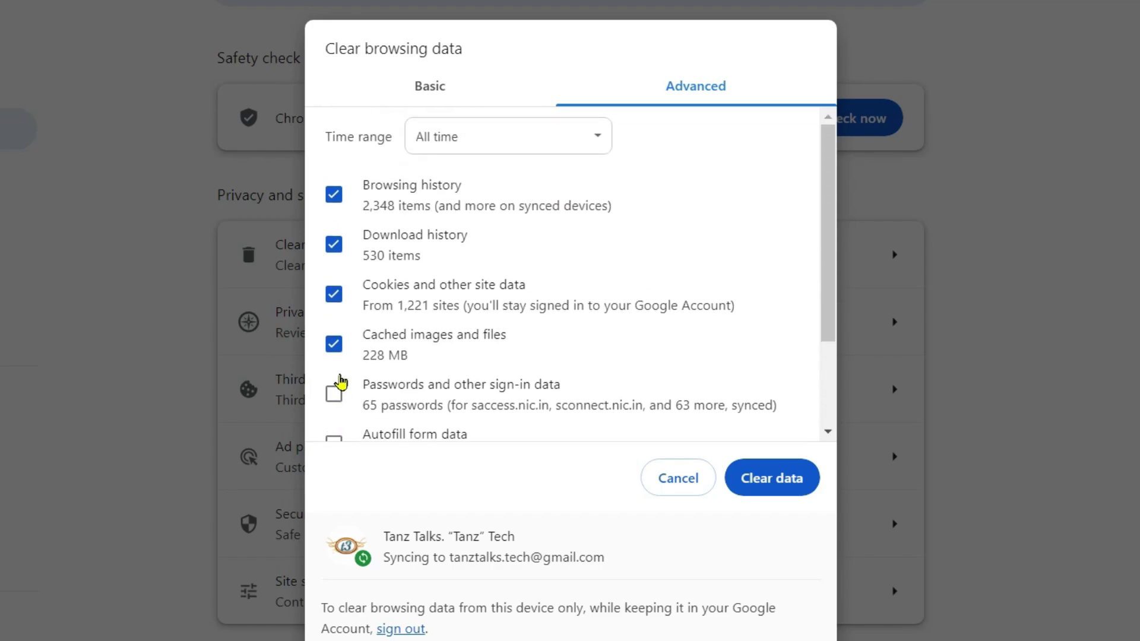
{"action": "left_click", "coordinate": [766, 482]}
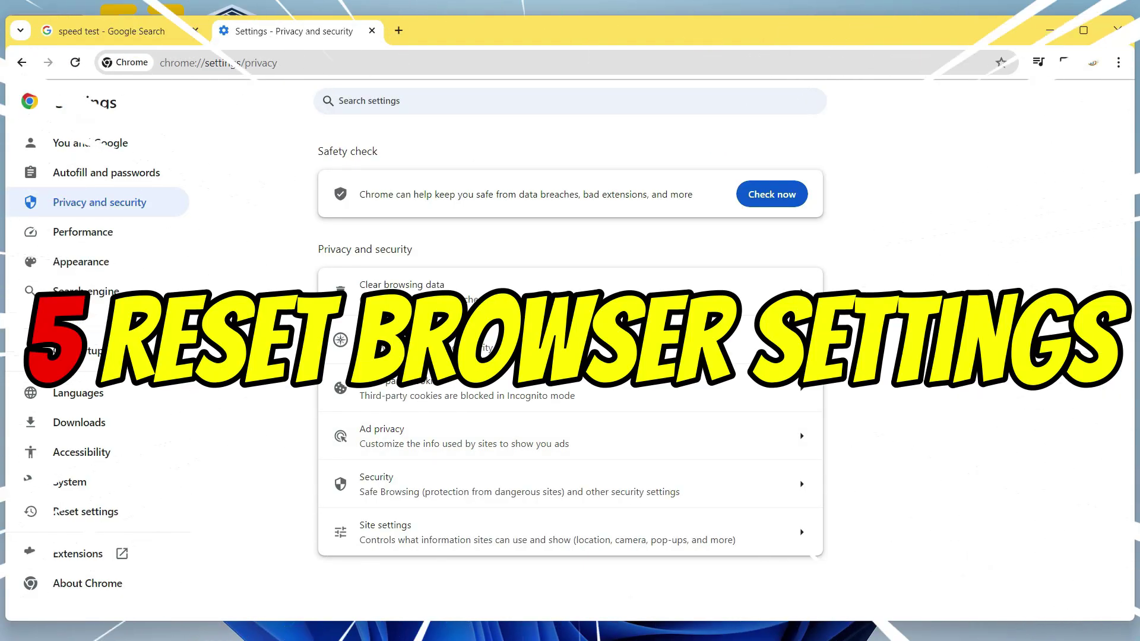
Step: Go to Settings > Reset settings and start restoring settings to their original defaults
{"action": "left_click", "coordinate": [371, 30]}
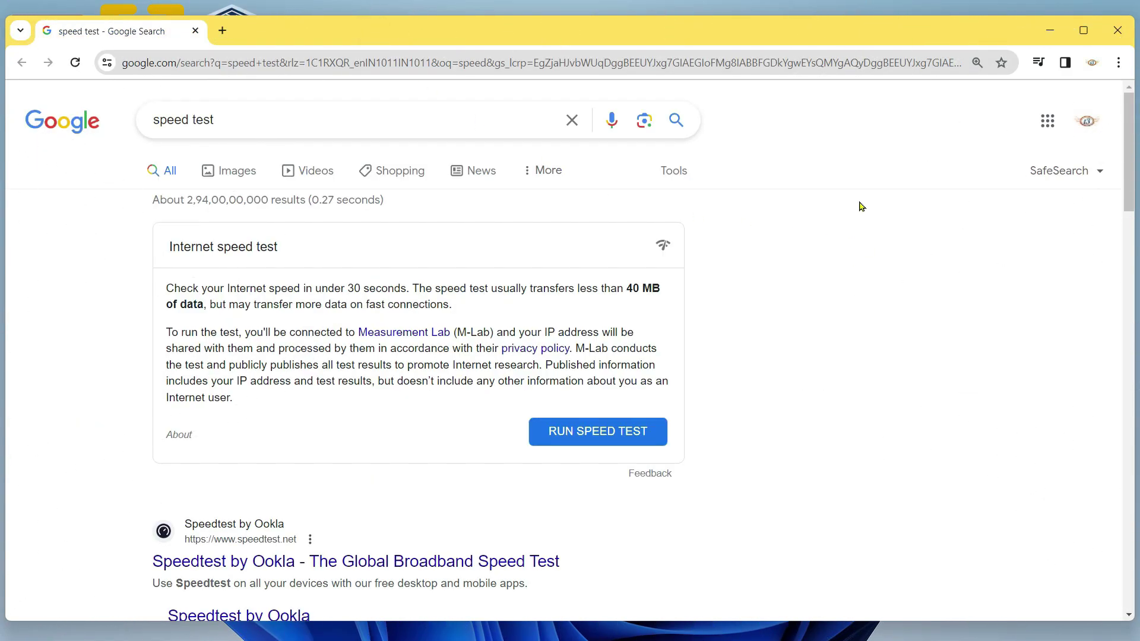
{"action": "left_click", "coordinate": [1118, 63]}
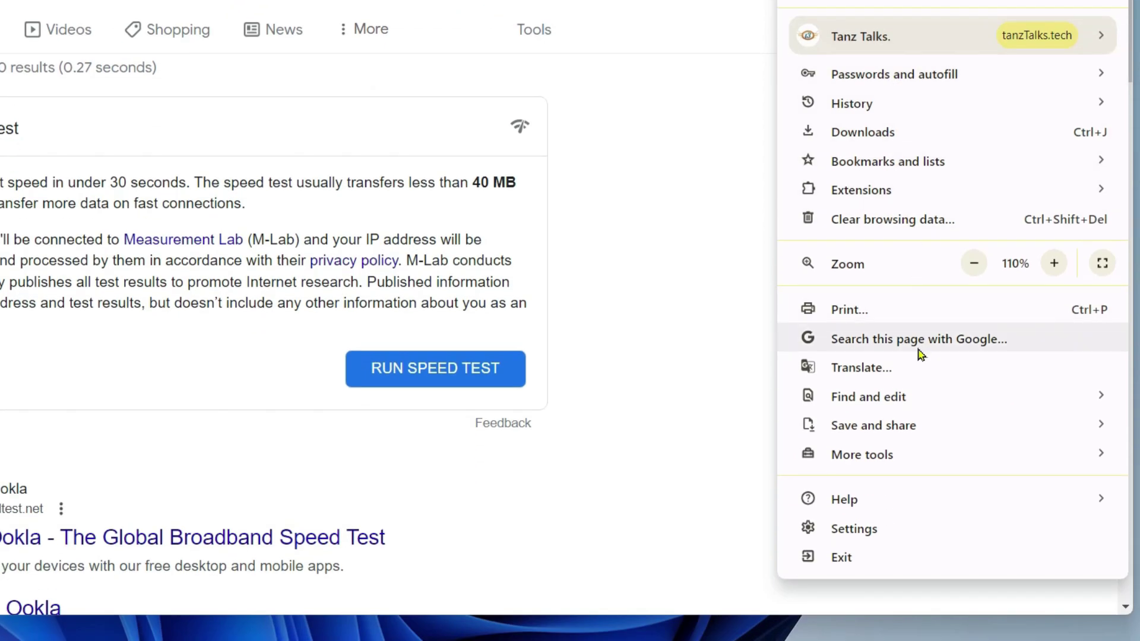
{"action": "left_click", "coordinate": [903, 528]}
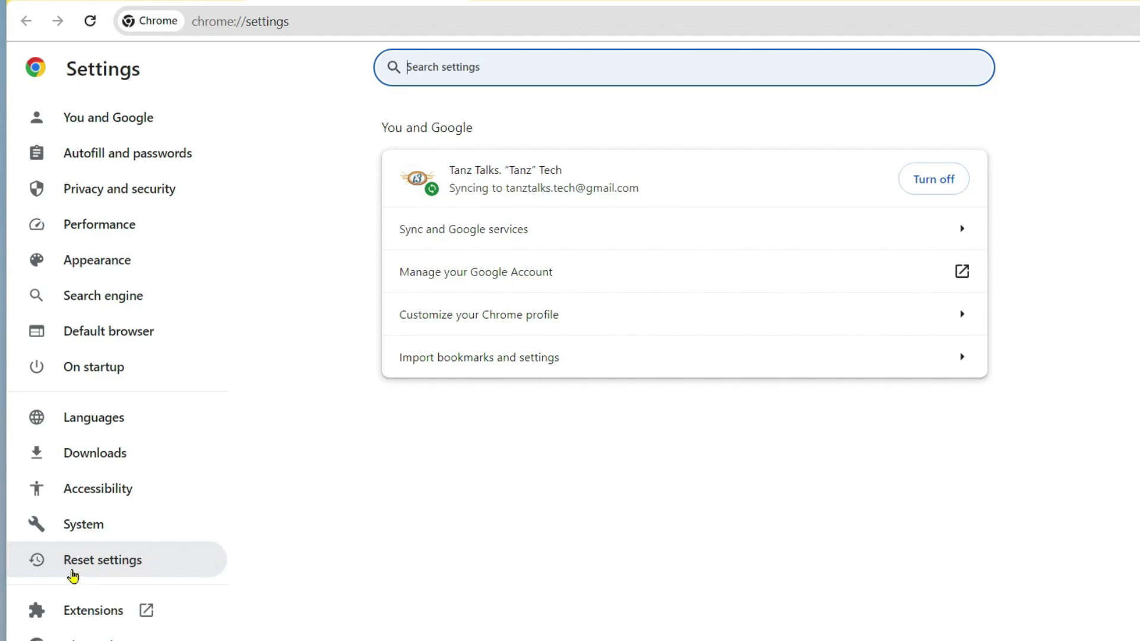
{"action": "left_click", "coordinate": [72, 573]}
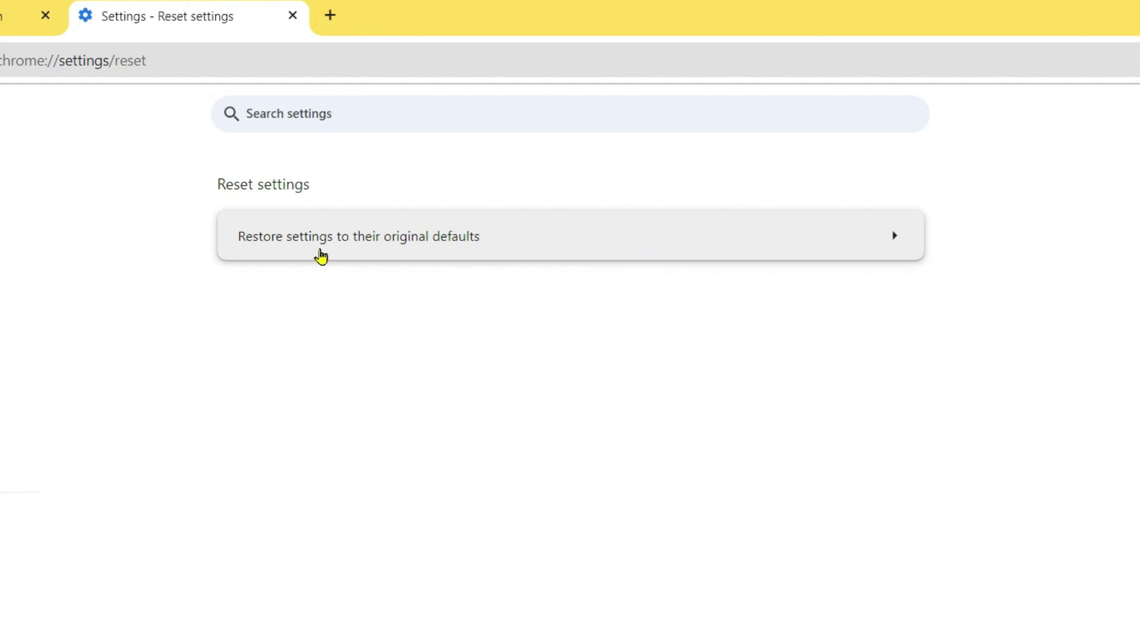
{"action": "left_click", "coordinate": [500, 254]}
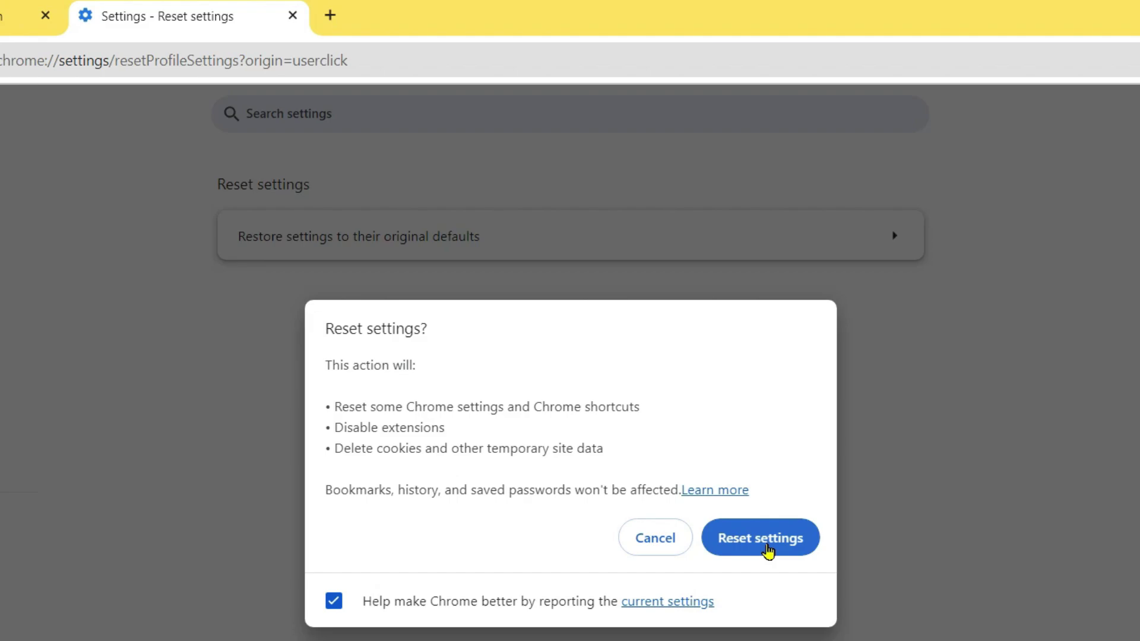
Step: Confirm the Chrome settings reset, then load youtube.com in a new tab
{"action": "left_click", "coordinate": [767, 551]}
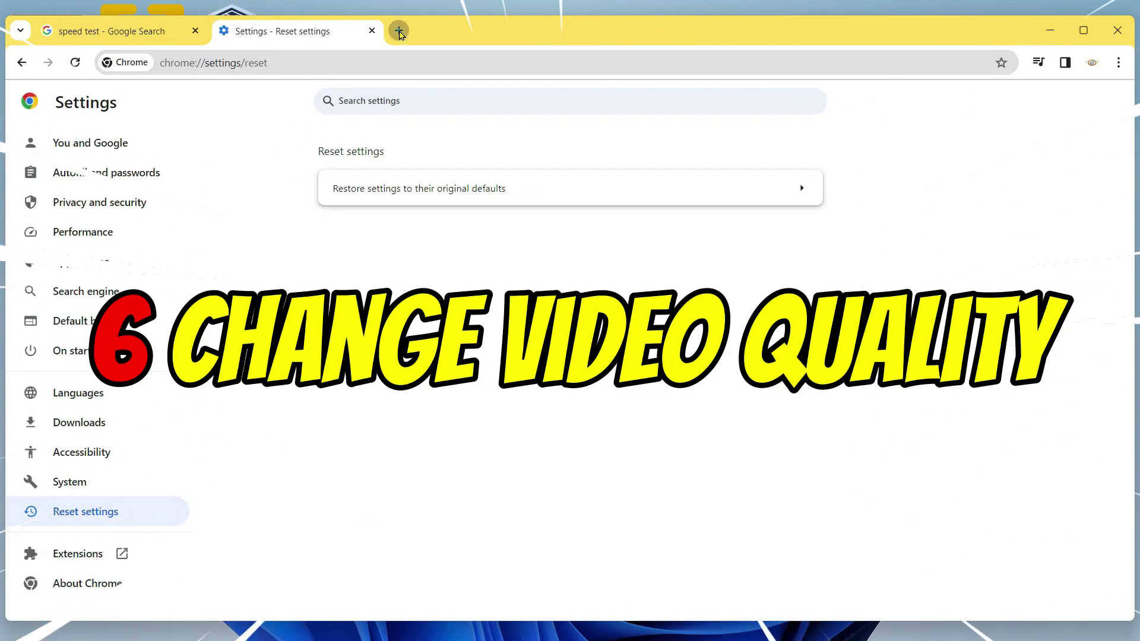
{"action": "left_click", "coordinate": [398, 30]}
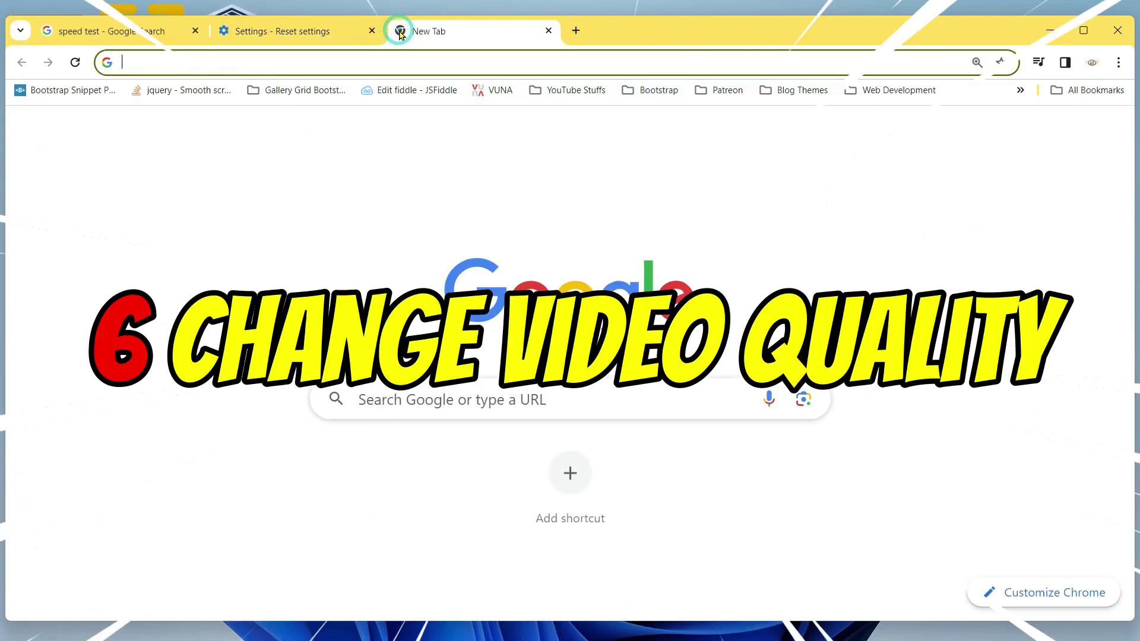
{"action": "left_click", "coordinate": [409, 62]}
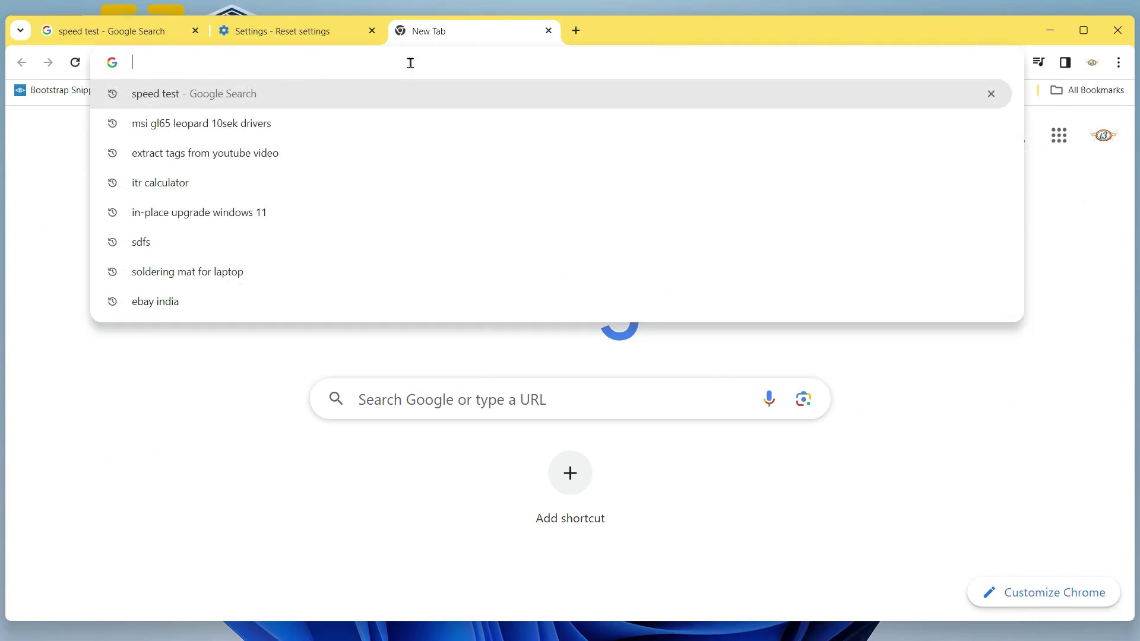
{"action": "type", "text": "y"}
{"action": "key", "text": "Return"}
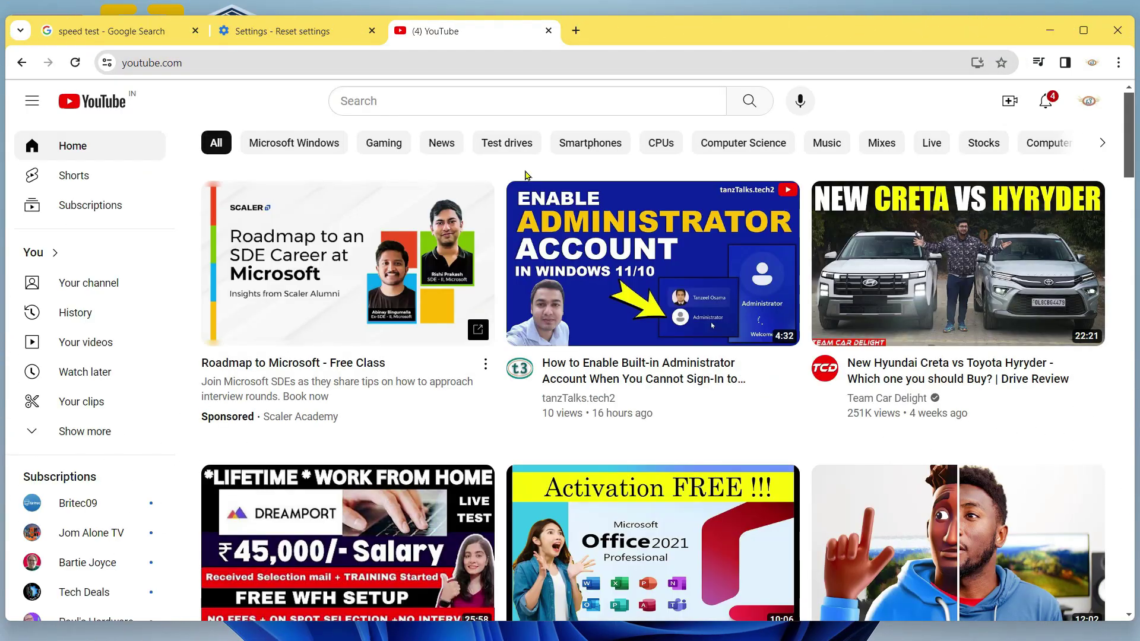
Step: Play the administrator account video with its quality lowered to 360p
{"action": "left_click", "coordinate": [634, 267]}
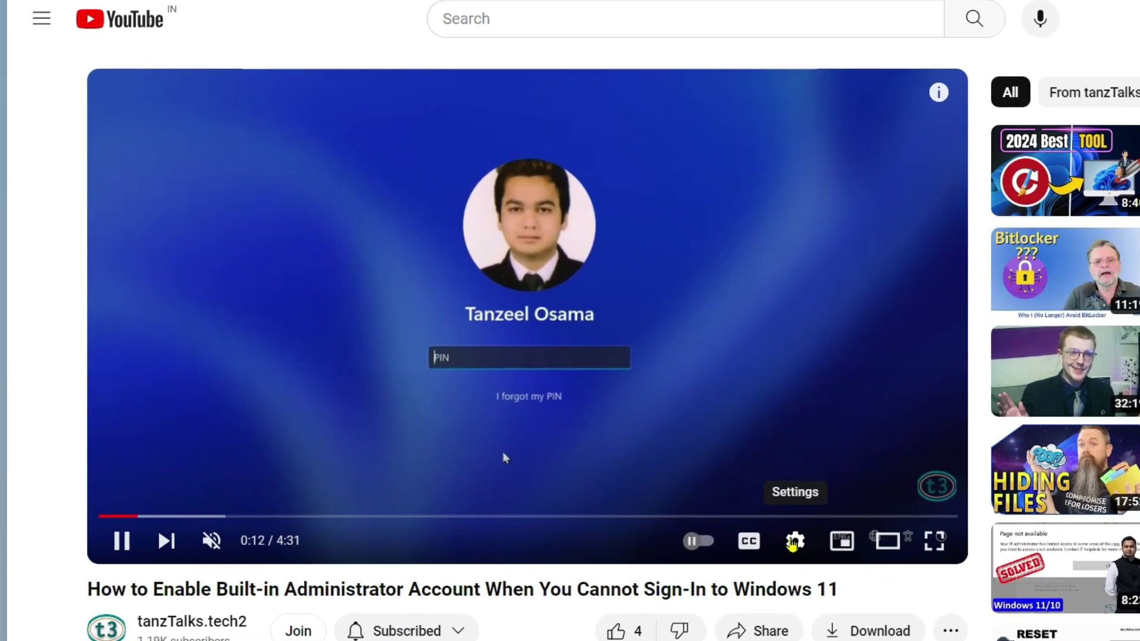
{"action": "left_click", "coordinate": [793, 542]}
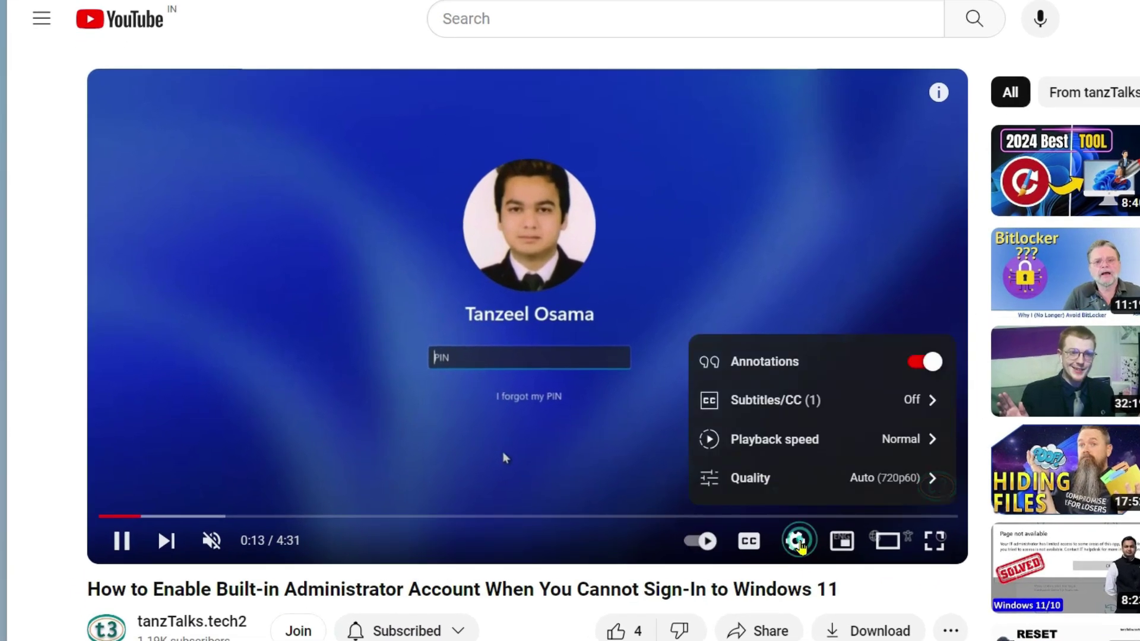
{"action": "left_click", "coordinate": [794, 490]}
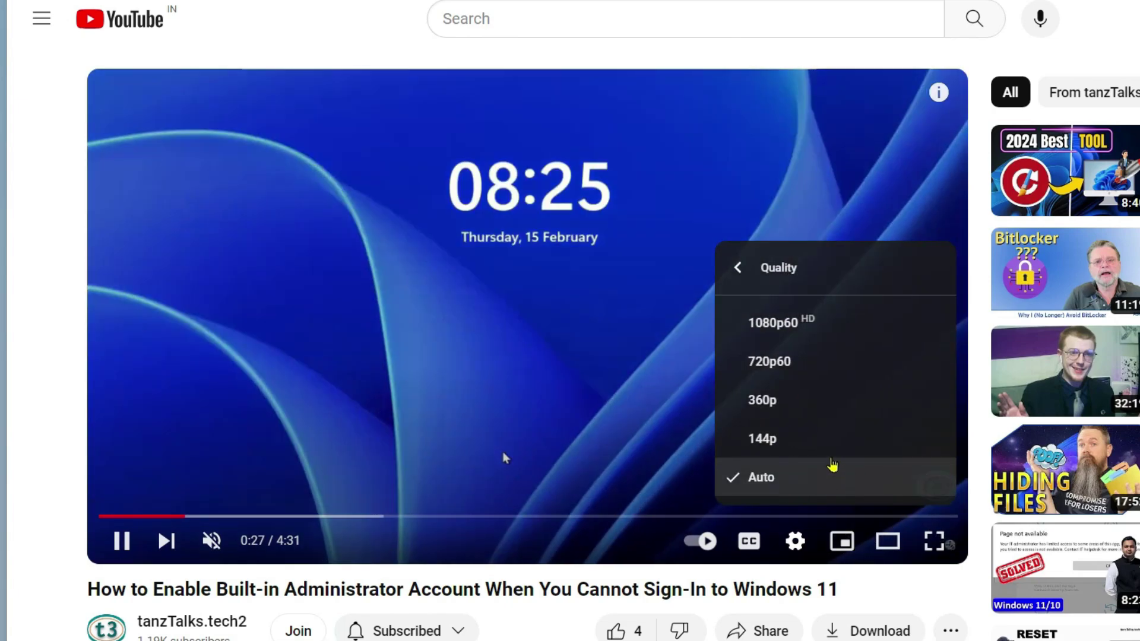
{"action": "left_click", "coordinate": [833, 393]}
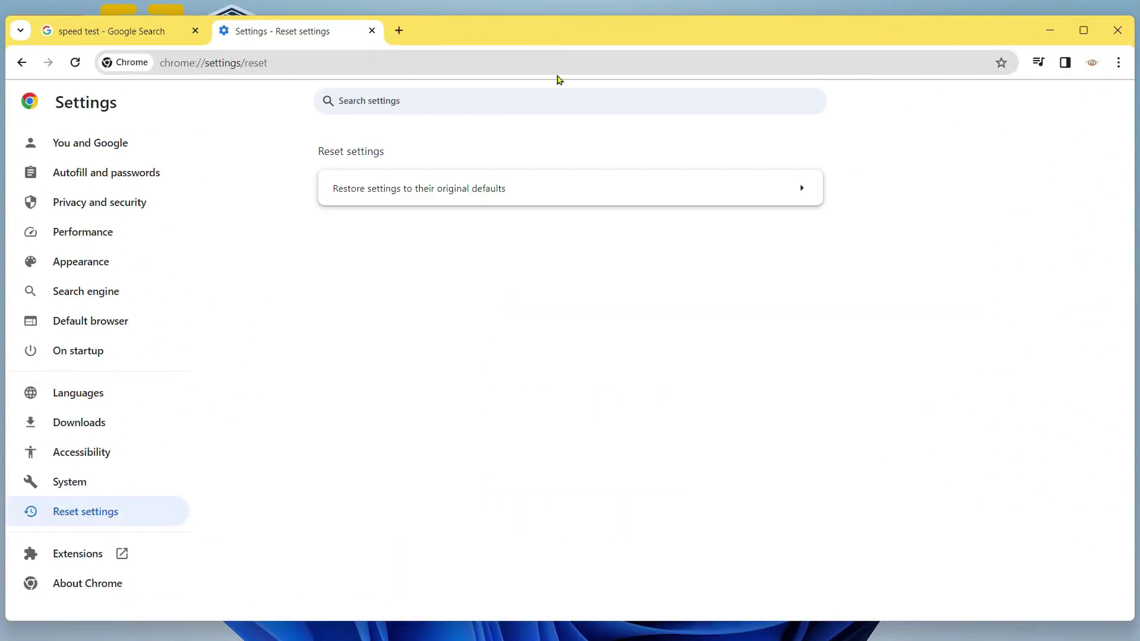
Step: Minimize Chrome, sync the clock with time.windows.com in date and time settings, and close Settings
{"action": "left_click", "coordinate": [1049, 30]}
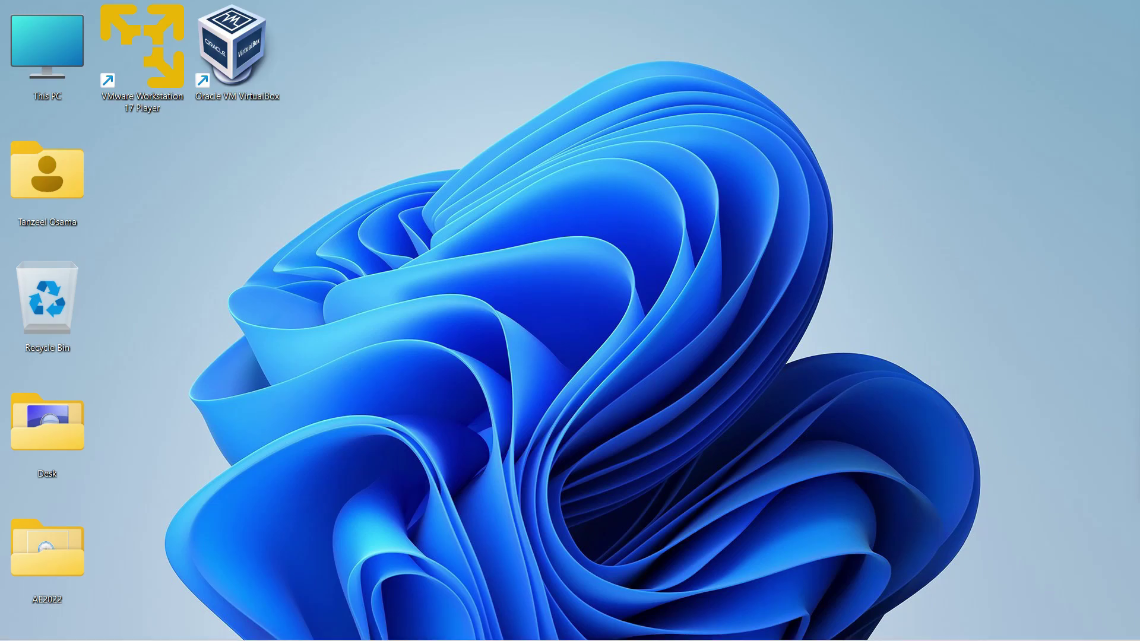
{"action": "mouse_move", "coordinate": [1075, 636]}
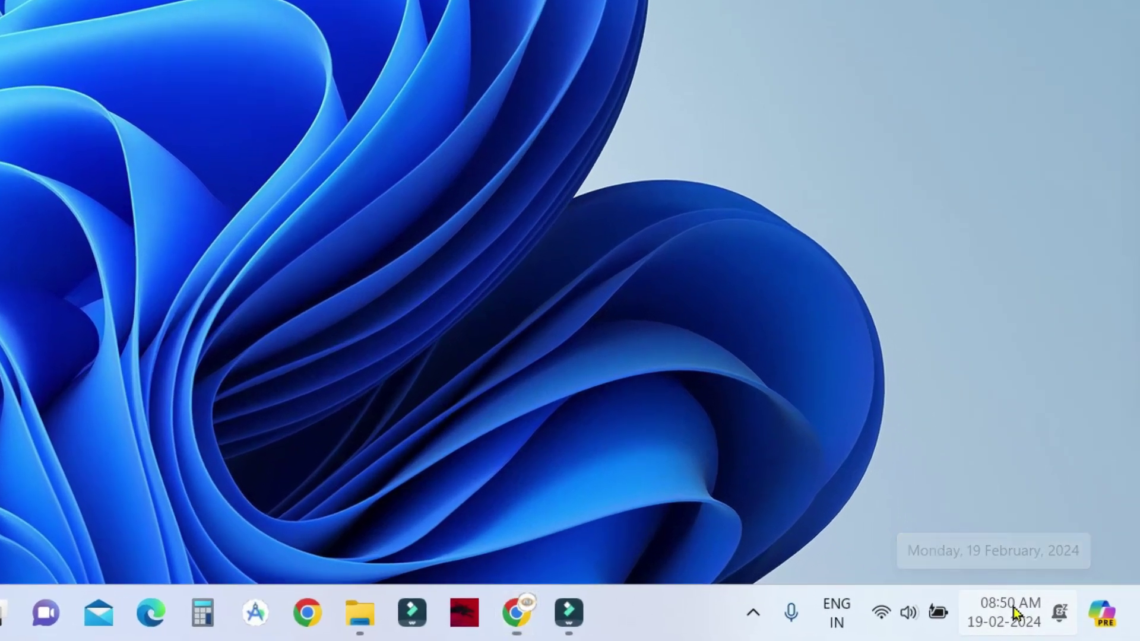
{"action": "right_click", "coordinate": [997, 605]}
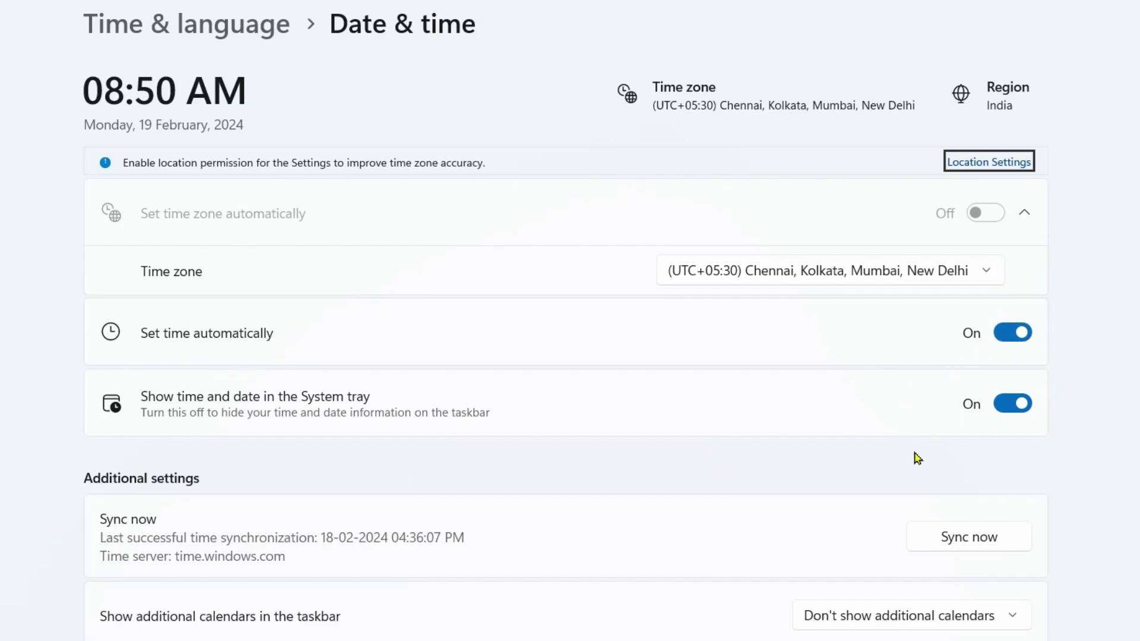
{"action": "left_click", "coordinate": [974, 541]}
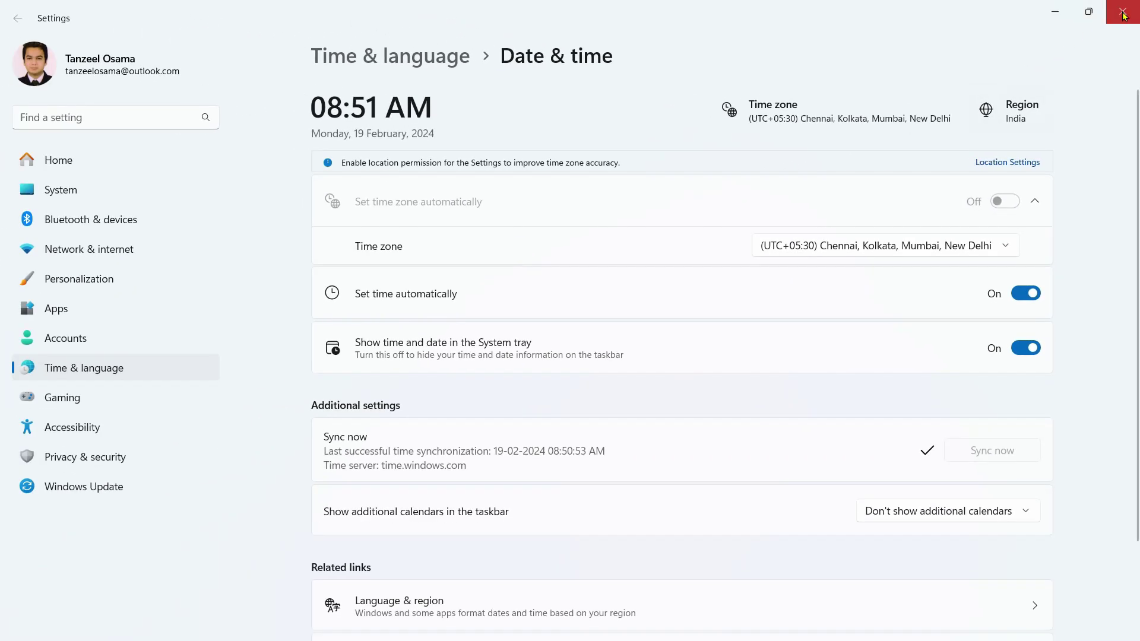
{"action": "left_click", "coordinate": [1121, 9]}
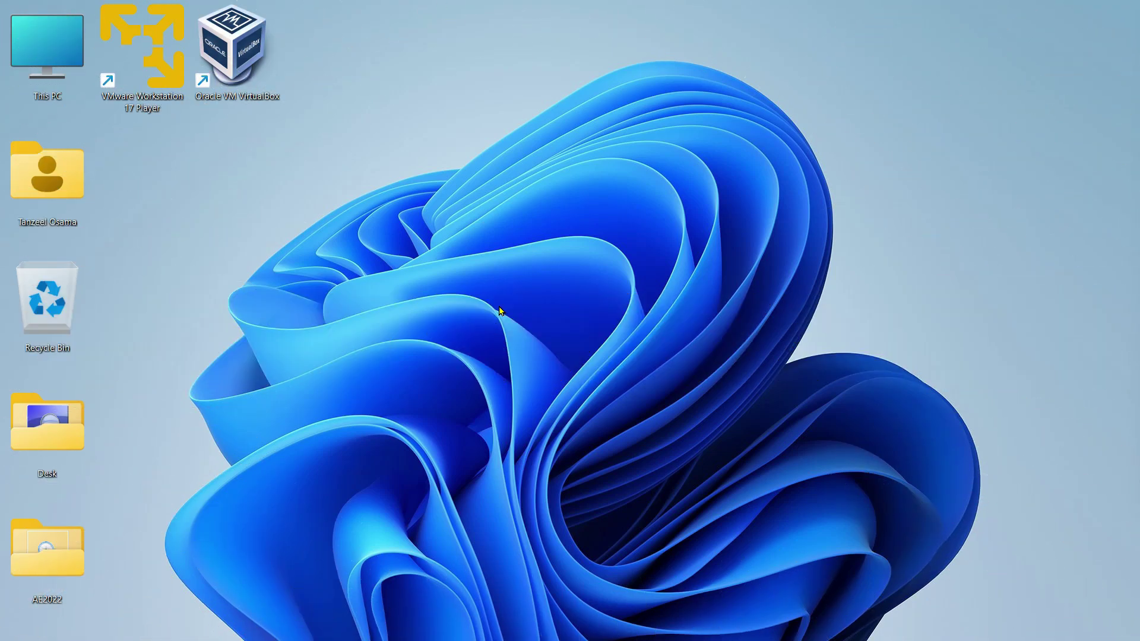
Step: Restore Chrome and search 'downdetector youtube' in a new tab
{"action": "mouse_move", "coordinate": [751, 634]}
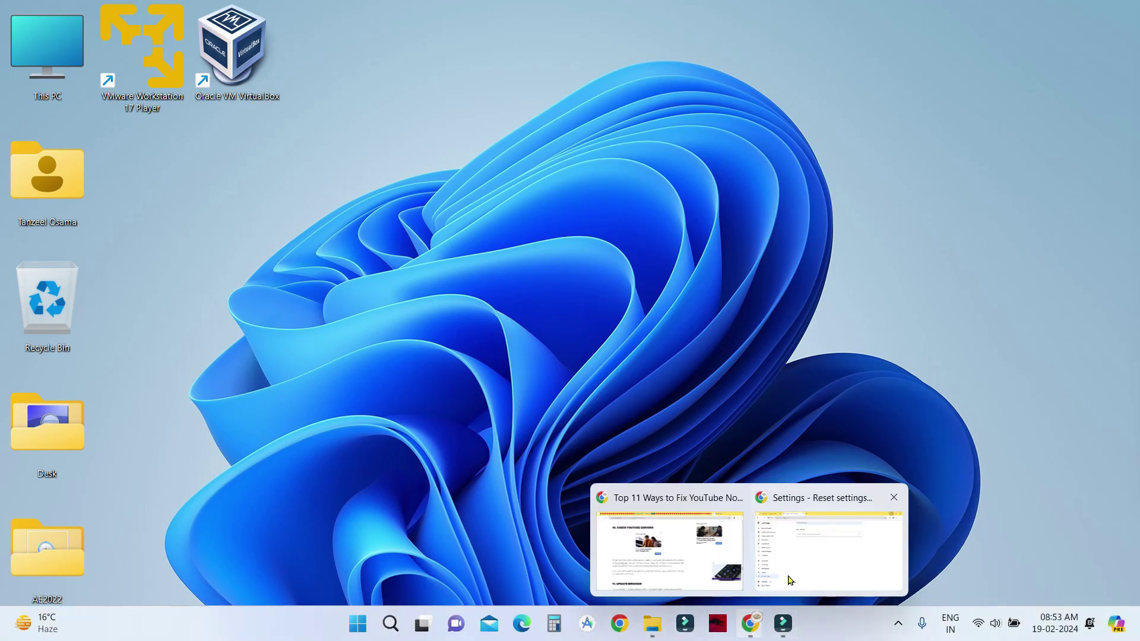
{"action": "left_click", "coordinate": [810, 563]}
{"action": "left_click", "coordinate": [398, 30]}
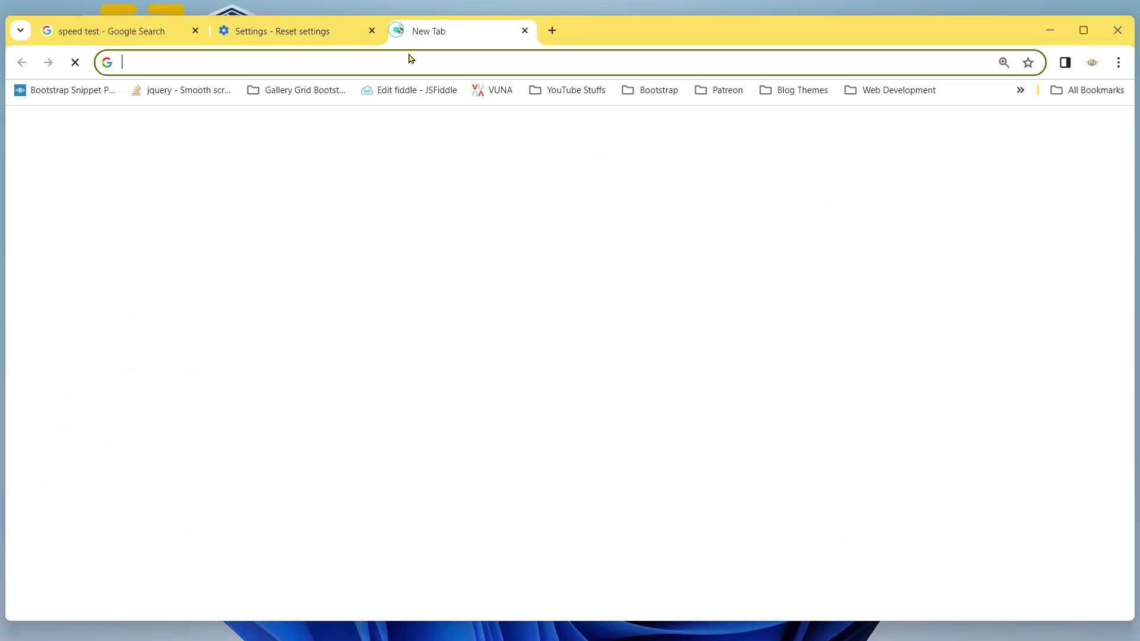
{"action": "left_click", "coordinate": [407, 61]}
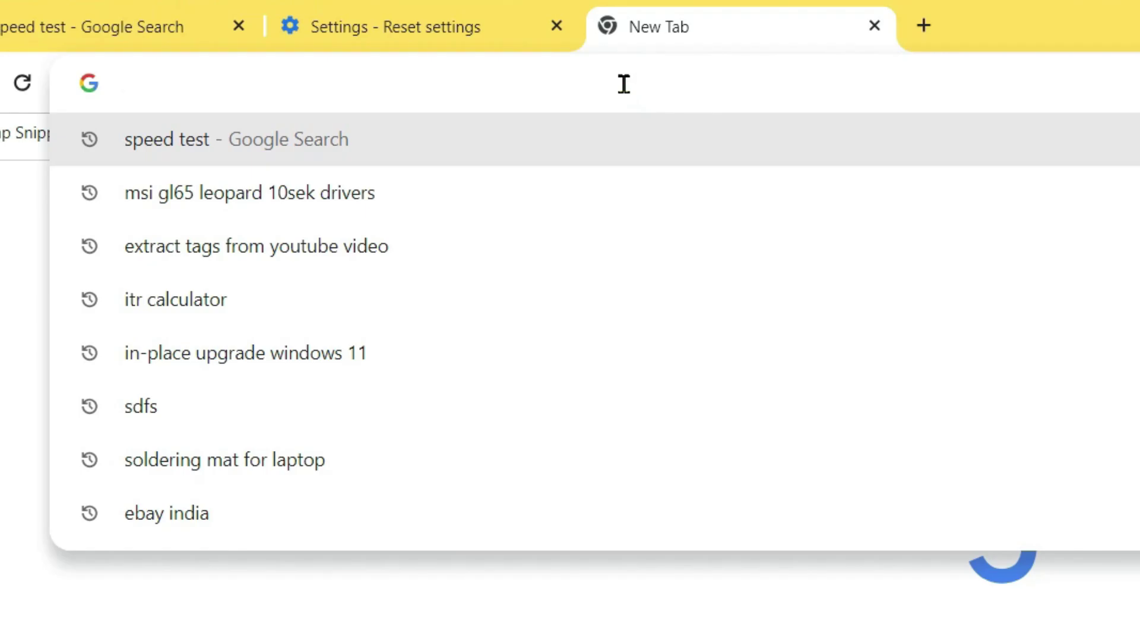
{"action": "type", "text": "downdet"}
{"action": "key", "text": "Down"}
{"action": "key", "text": "Down"}
{"action": "key", "text": "Down"}
{"action": "key", "text": "Down"}
{"action": "key", "text": "Return"}
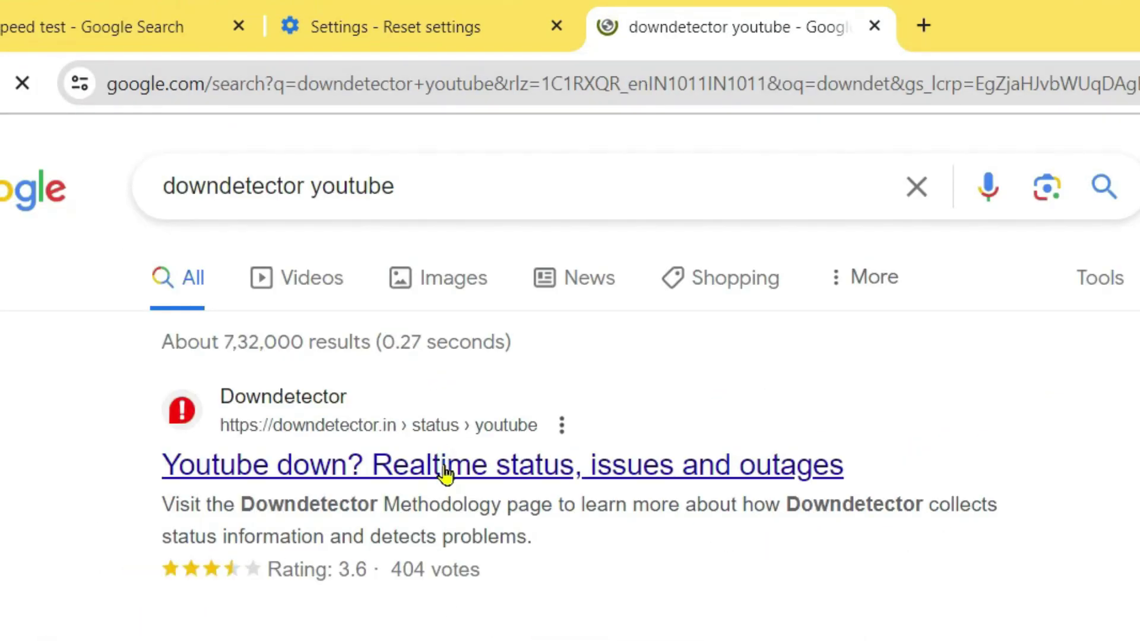
Step: Open Downdetector's YouTube page, dismiss the cookie notice, and highlight the 'no current problems' heading
{"action": "left_click", "coordinate": [445, 474]}
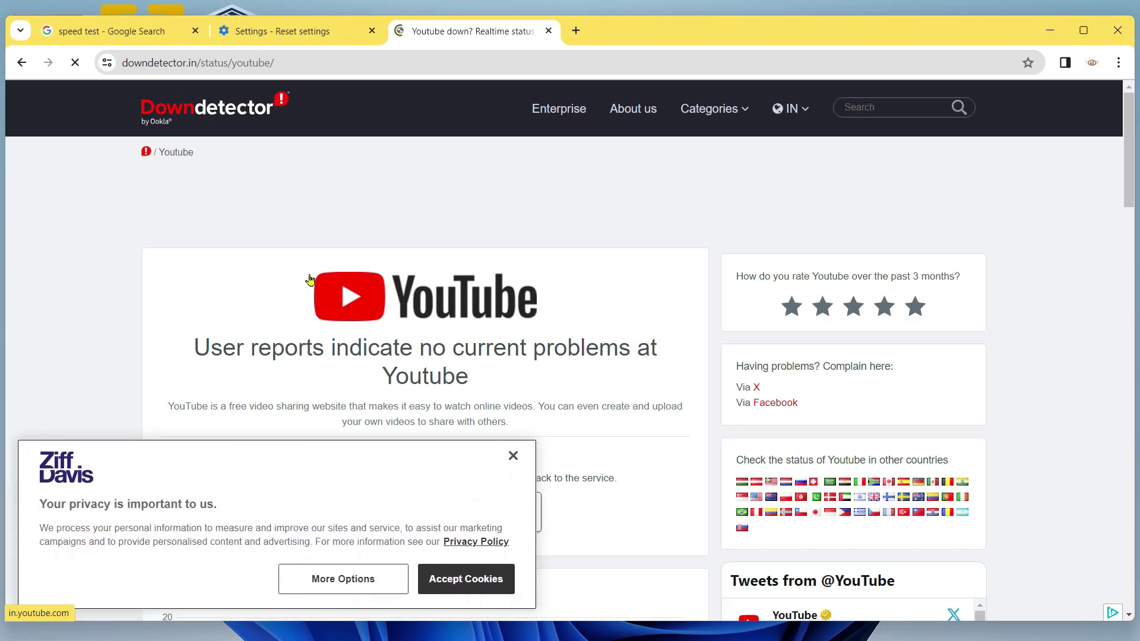
{"action": "left_click", "coordinate": [512, 456]}
{"action": "scroll", "coordinate": [198, 319], "scroll_direction": "down", "scroll_amount": 2}
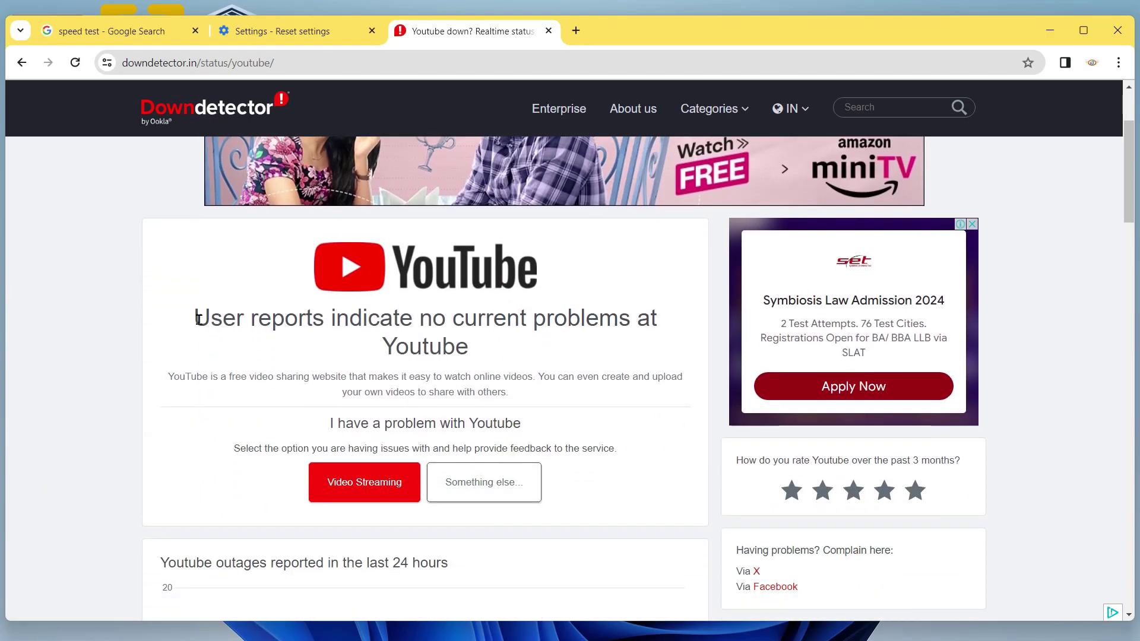
{"action": "left_click_drag", "start_coordinate": [198, 319], "coordinate": [347, 318]}
{"action": "left_click", "coordinate": [353, 319]}
{"action": "left_click_drag", "start_coordinate": [184, 315], "coordinate": [496, 351]}
{"action": "left_click", "coordinate": [558, 90]}
Step: Close the extra tabs and open About Chrome, showing error code 3 on version 121.0.6167.185
{"action": "left_click", "coordinate": [548, 30]}
{"action": "left_click", "coordinate": [372, 30]}
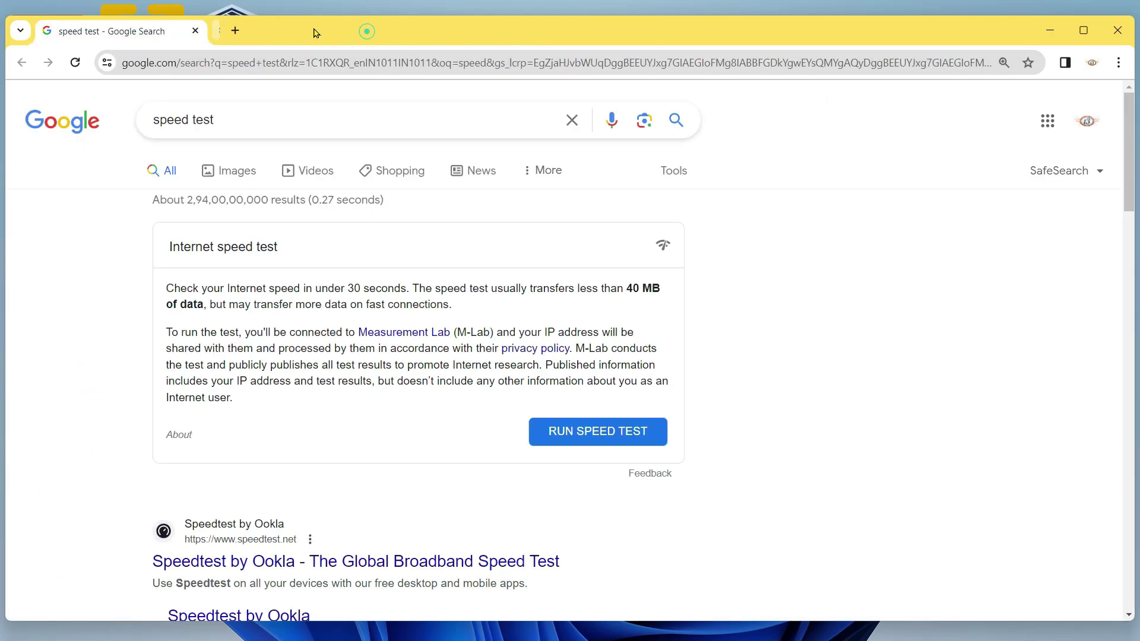
{"action": "left_click", "coordinate": [397, 30]}
{"action": "left_click", "coordinate": [196, 31]}
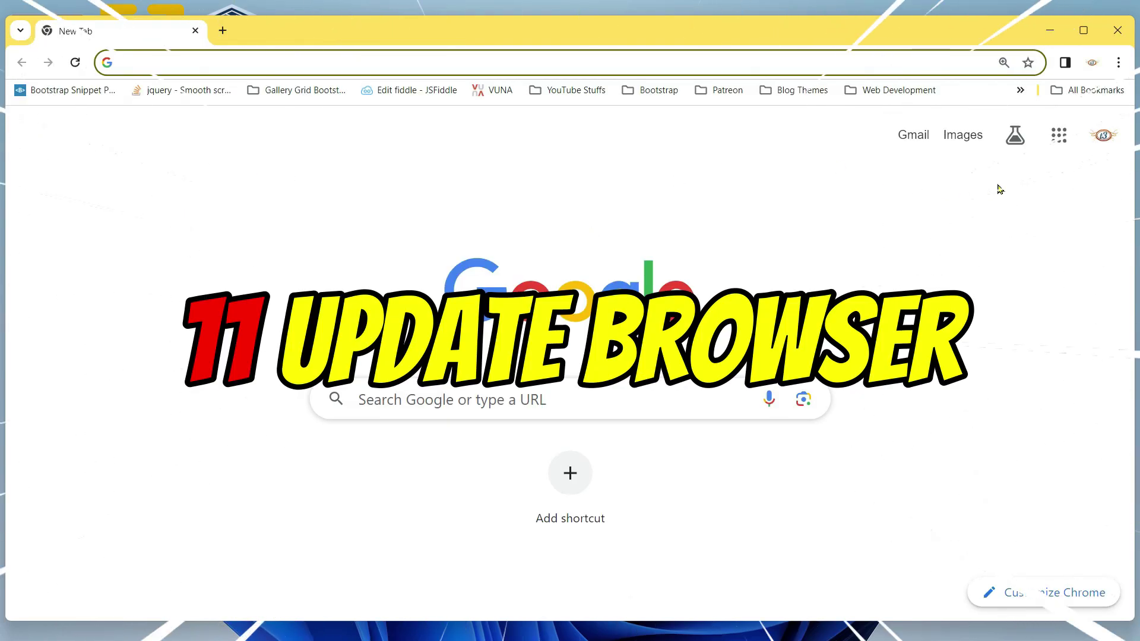
{"action": "left_click", "coordinate": [1118, 63]}
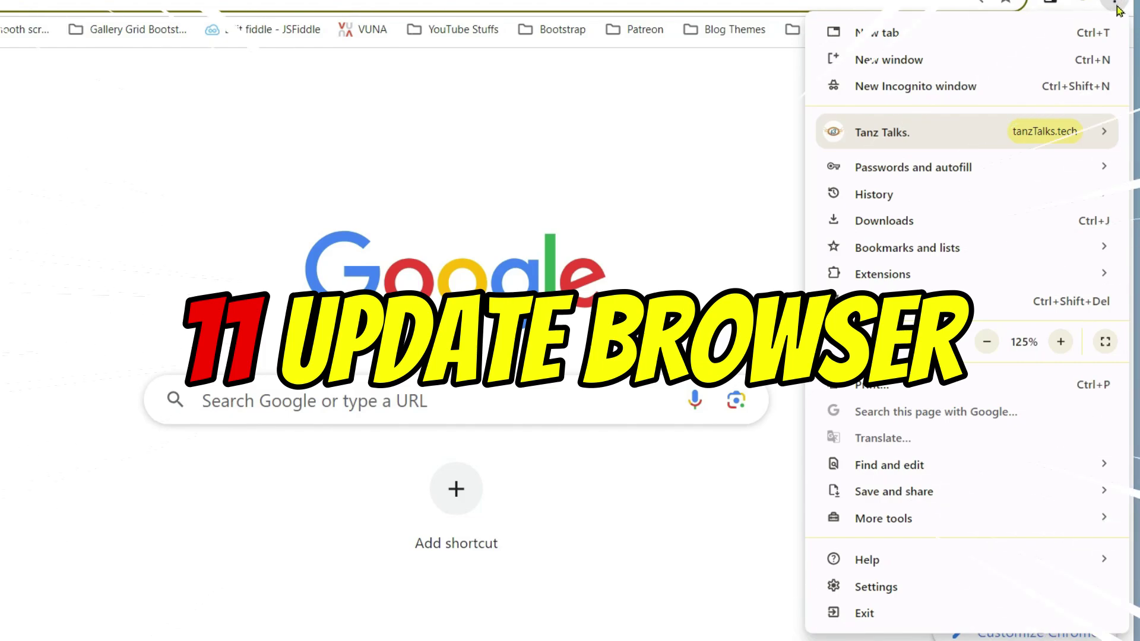
{"action": "left_click", "coordinate": [902, 588]}
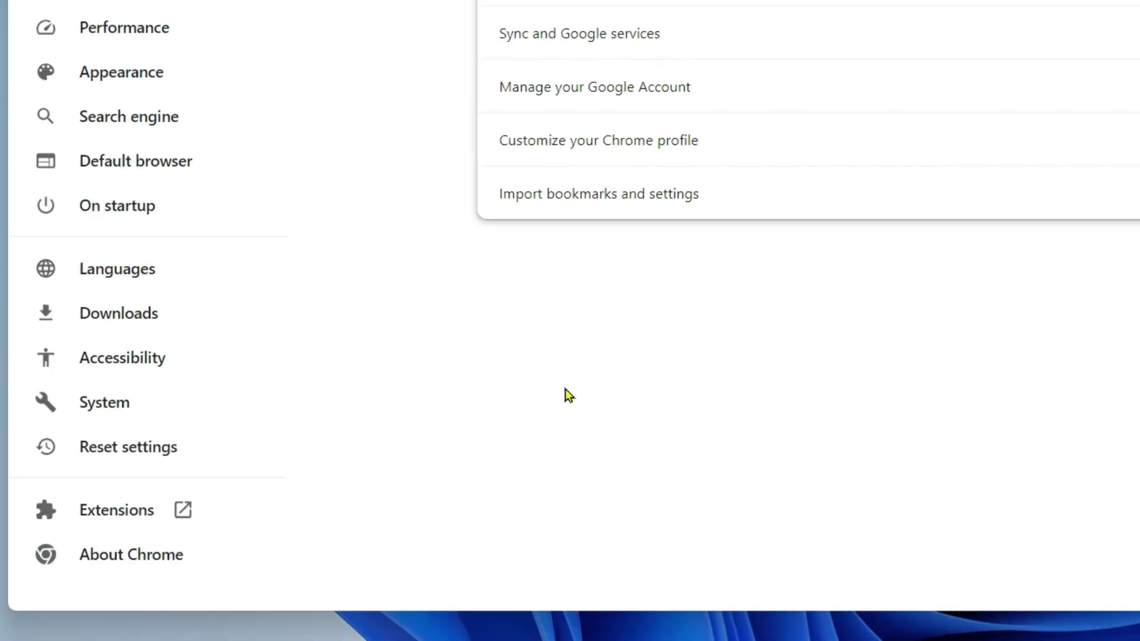
{"action": "left_click", "coordinate": [109, 562]}
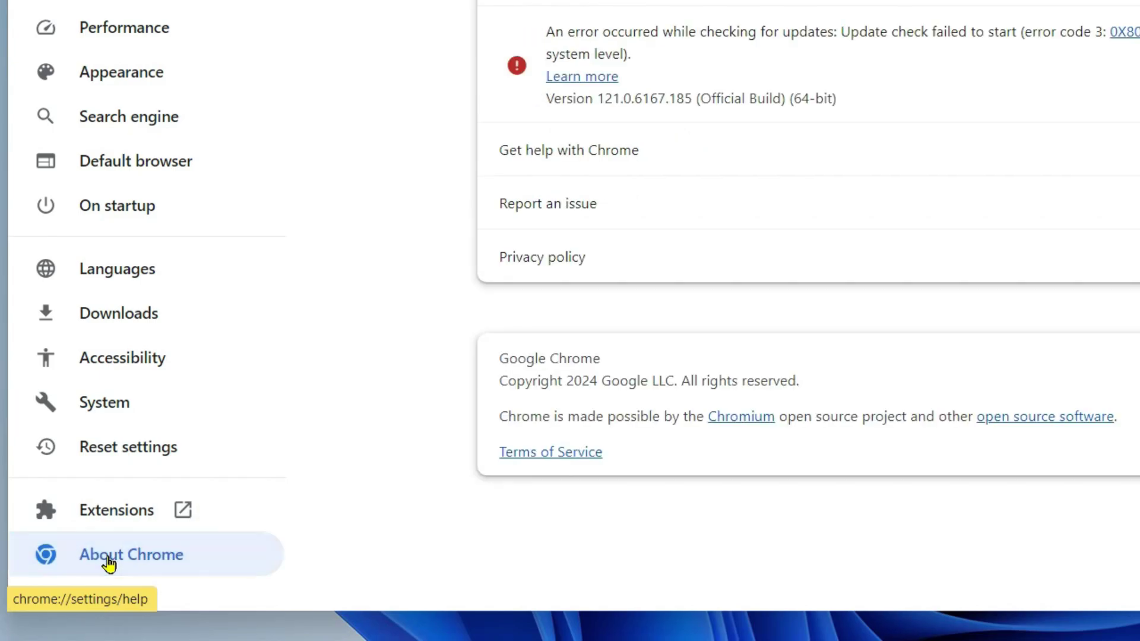